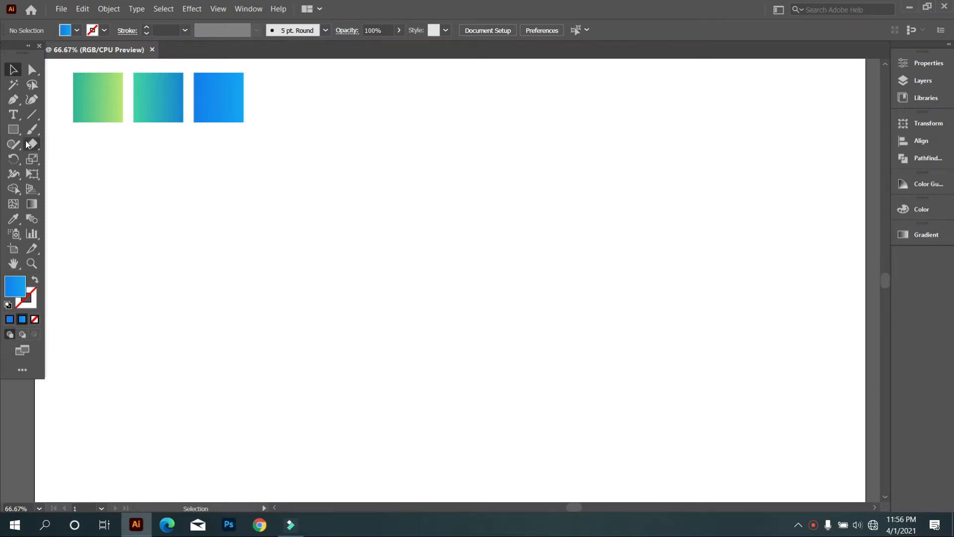
Draw a square about 260 px wide in the middle of the artboard and fill it with black.
{"action": "left_click", "coordinate": [13, 129]}
{"action": "left_click_drag", "start_coordinate": [371, 176], "coordinate": [489, 343]}
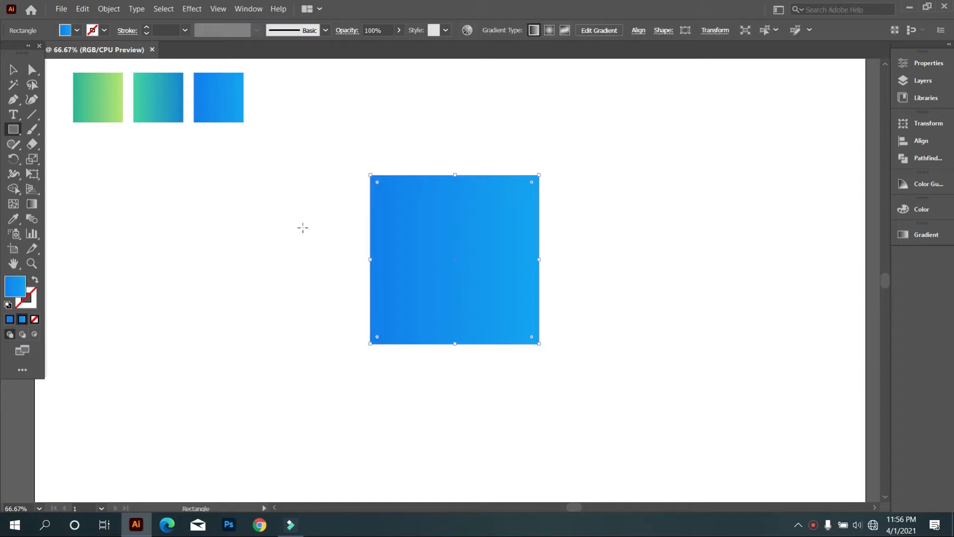
{"action": "left_click", "coordinate": [78, 31]}
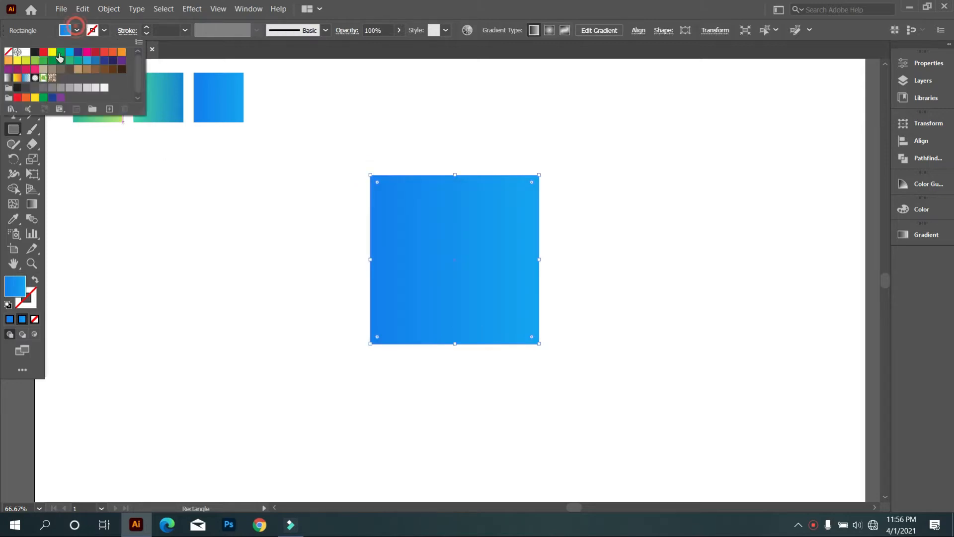
{"action": "left_click", "coordinate": [35, 52]}
{"action": "left_click", "coordinate": [114, 198]}
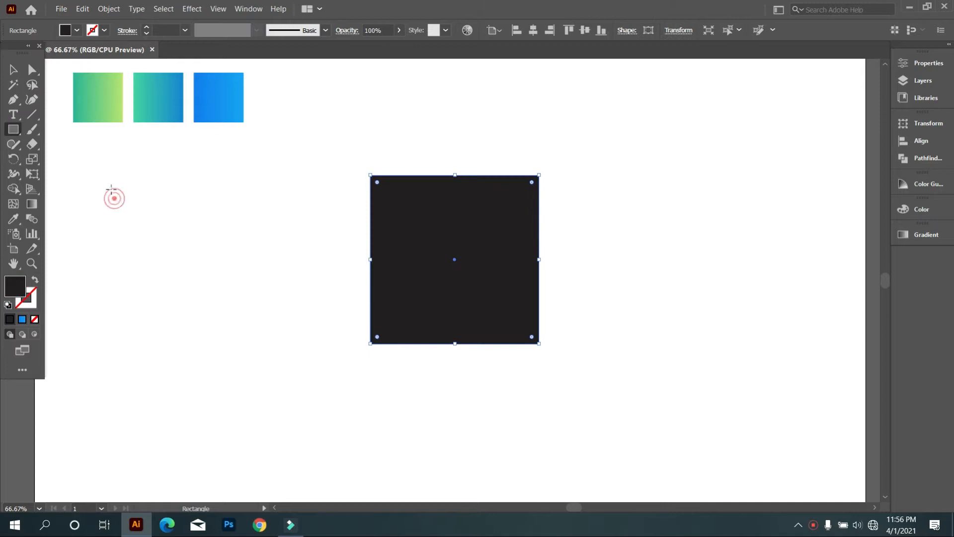
Split the black square into a grid of 3 rows and 3 columns.
{"action": "left_click", "coordinate": [102, 10]}
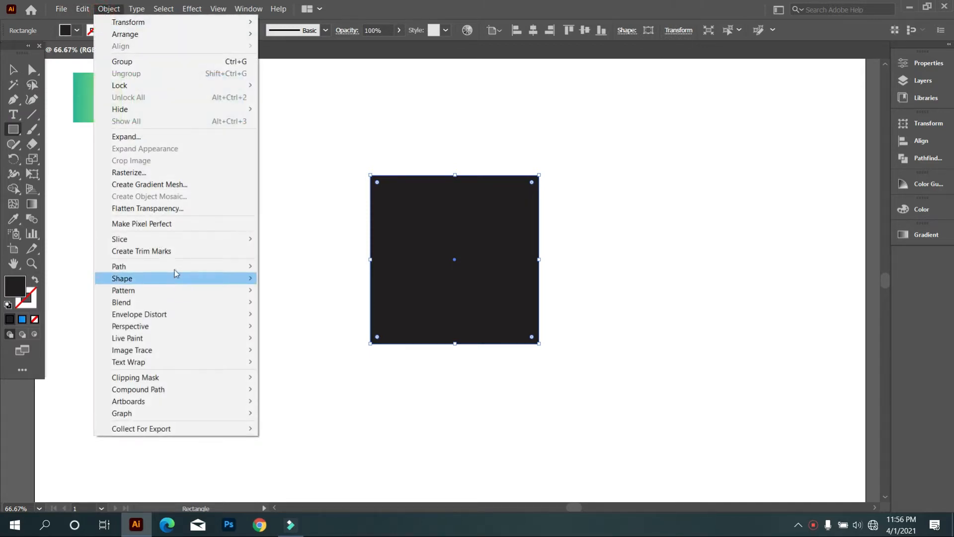
{"action": "mouse_move", "coordinate": [175, 265]}
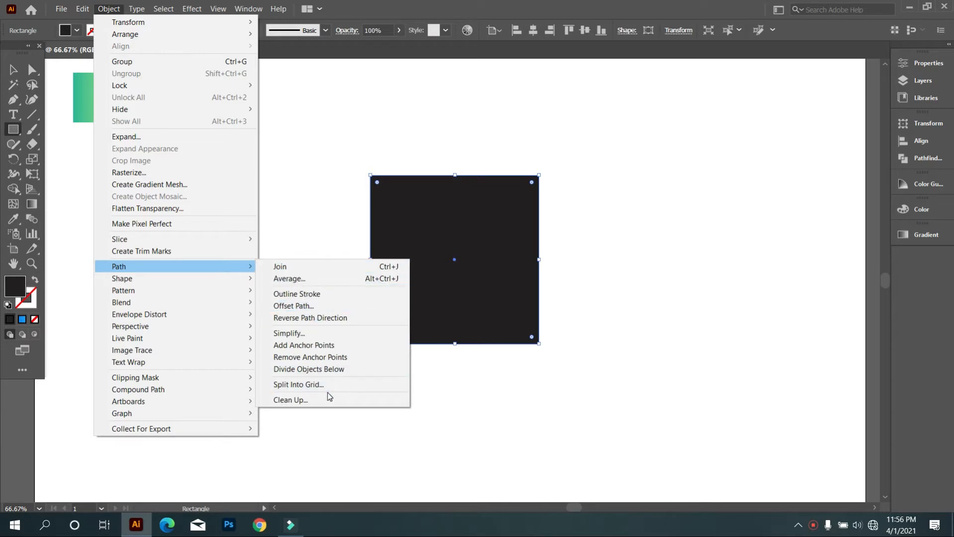
{"action": "left_click", "coordinate": [338, 384]}
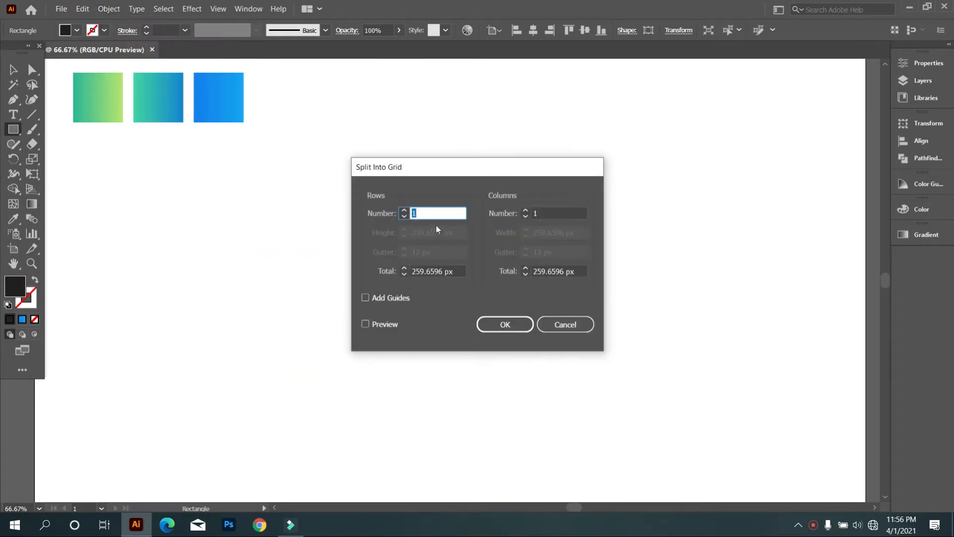
{"action": "left_click", "coordinate": [428, 213]}
{"action": "key", "text": "Up"}
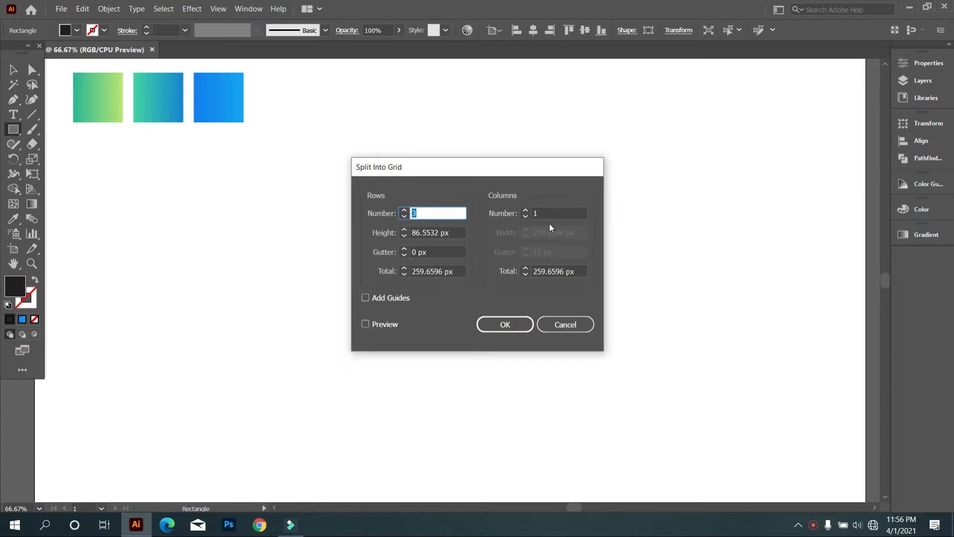
{"action": "left_click", "coordinate": [550, 214]}
{"action": "key", "text": "Up"}
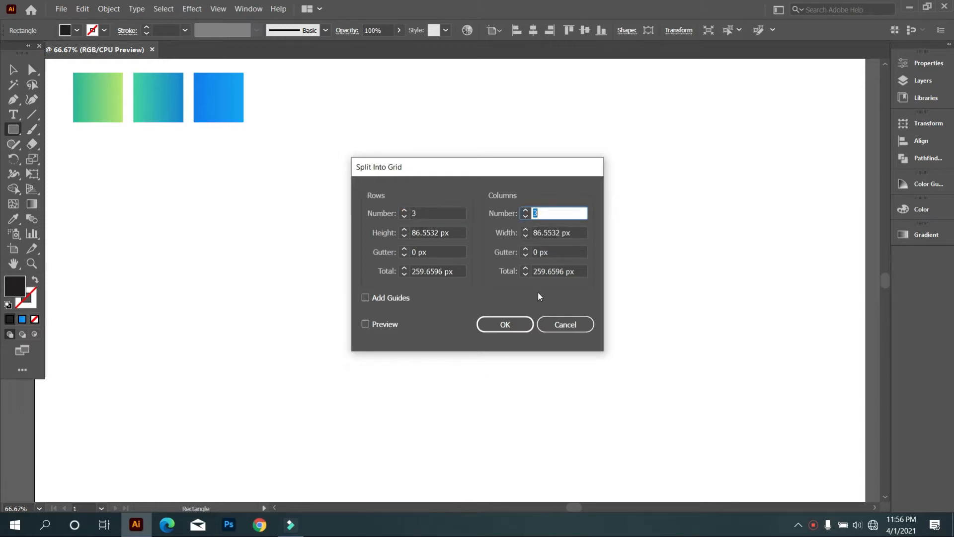
{"action": "left_click", "coordinate": [524, 323]}
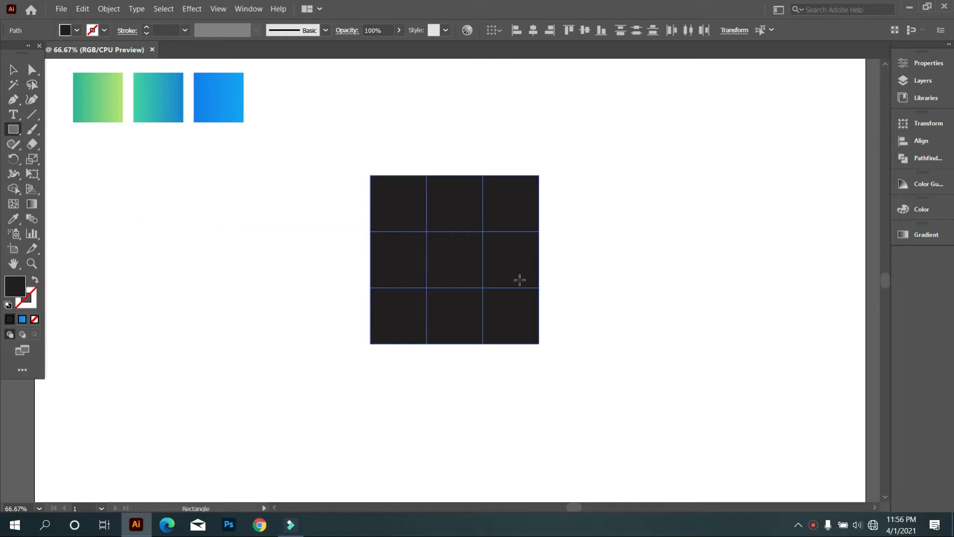
With the Shape Builder, merge the upper two cells of the left column into one piece and the three bottom-row cells into another.
{"action": "left_click", "coordinate": [13, 70]}
{"action": "left_click", "coordinate": [207, 239]}
{"action": "left_click_drag", "start_coordinate": [297, 160], "coordinate": [622, 385]}
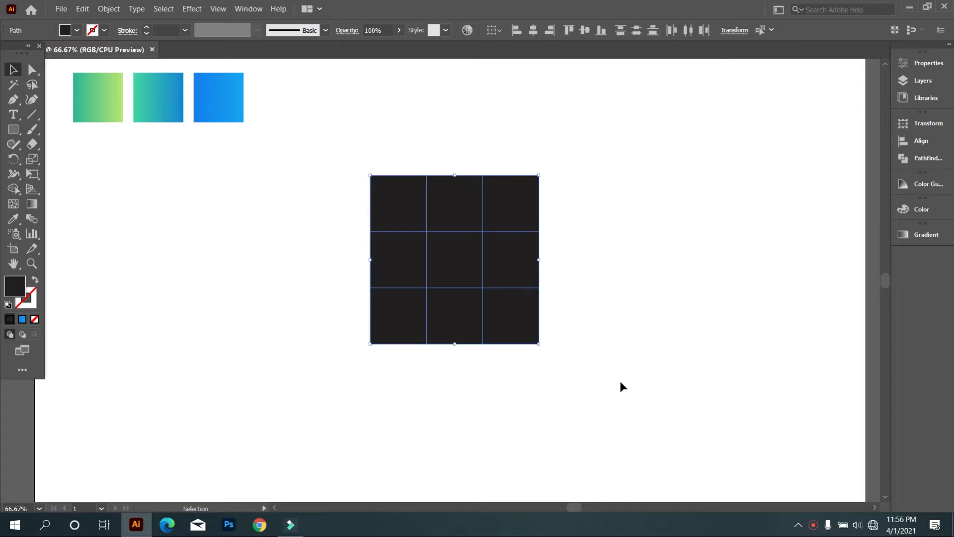
{"action": "left_click", "coordinate": [14, 189]}
{"action": "left_click_drag", "start_coordinate": [388, 198], "coordinate": [398, 254]}
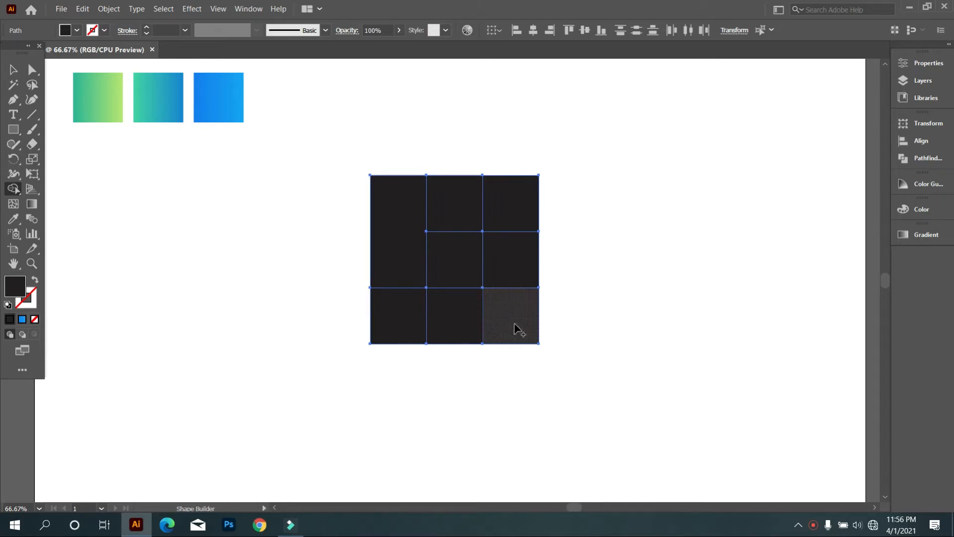
{"action": "left_click_drag", "start_coordinate": [516, 328], "coordinate": [399, 319]}
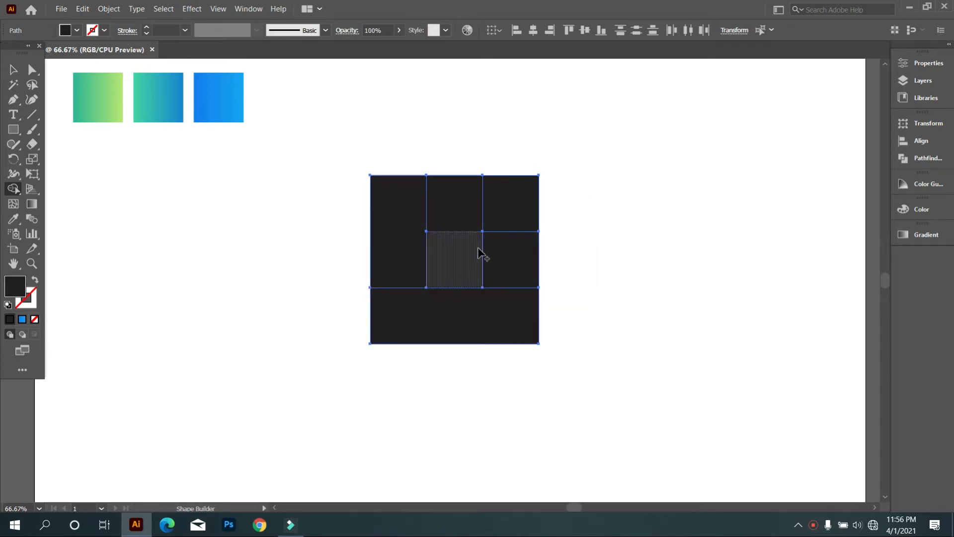
Remove the centre cell and the upper-right cell from the grid with the Shape Builder.
{"action": "left_click", "coordinate": [464, 252], "text": "alt"}
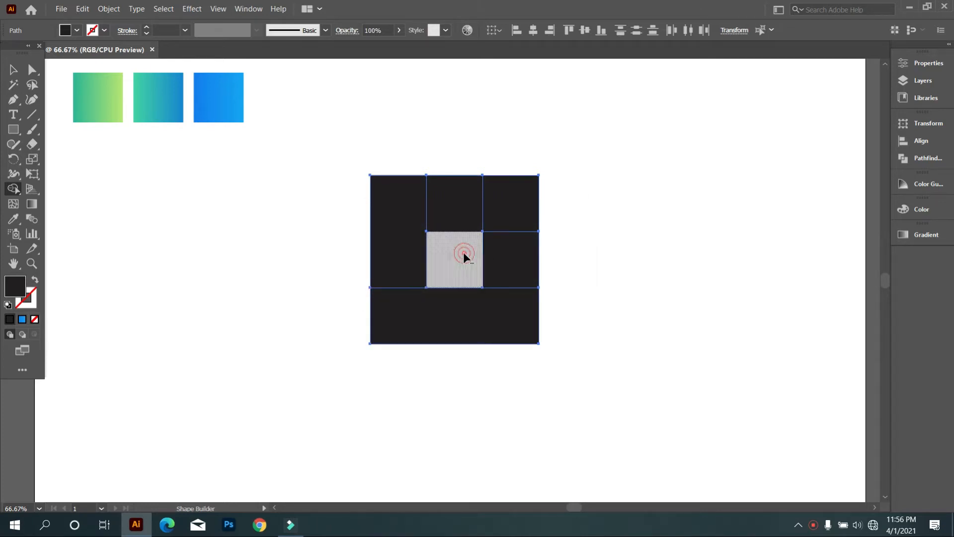
{"action": "left_click", "coordinate": [519, 213], "text": "alt"}
{"action": "left_click", "coordinate": [13, 72]}
{"action": "left_click", "coordinate": [218, 261]}
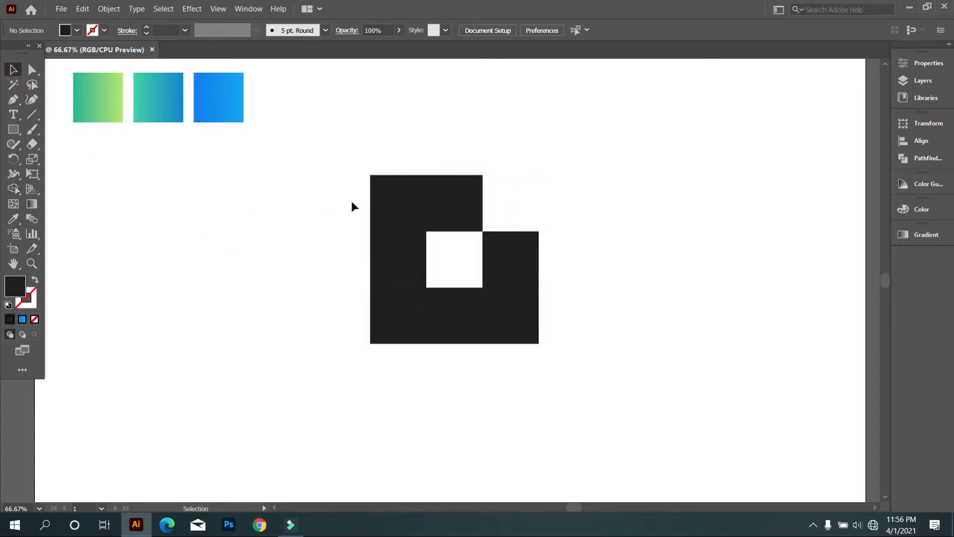
Copy the vertical left piece and paste the duplicate in place.
{"action": "left_click", "coordinate": [398, 220]}
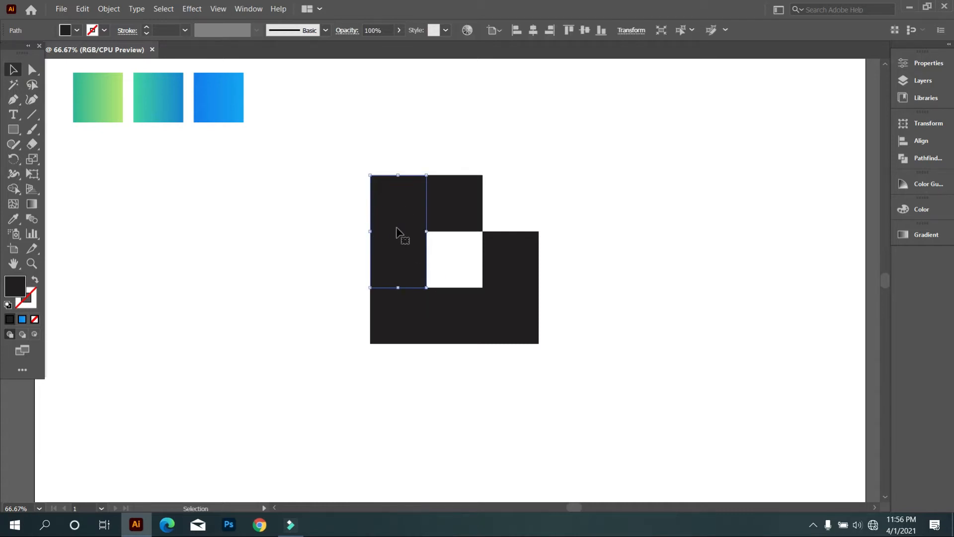
{"action": "left_click", "coordinate": [84, 11]}
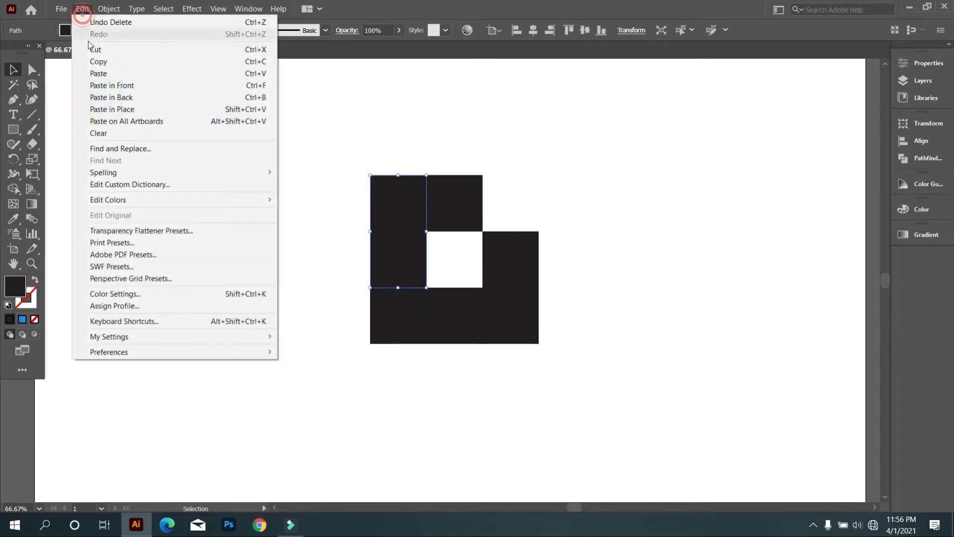
{"action": "left_click", "coordinate": [109, 61]}
{"action": "left_click", "coordinate": [82, 9]}
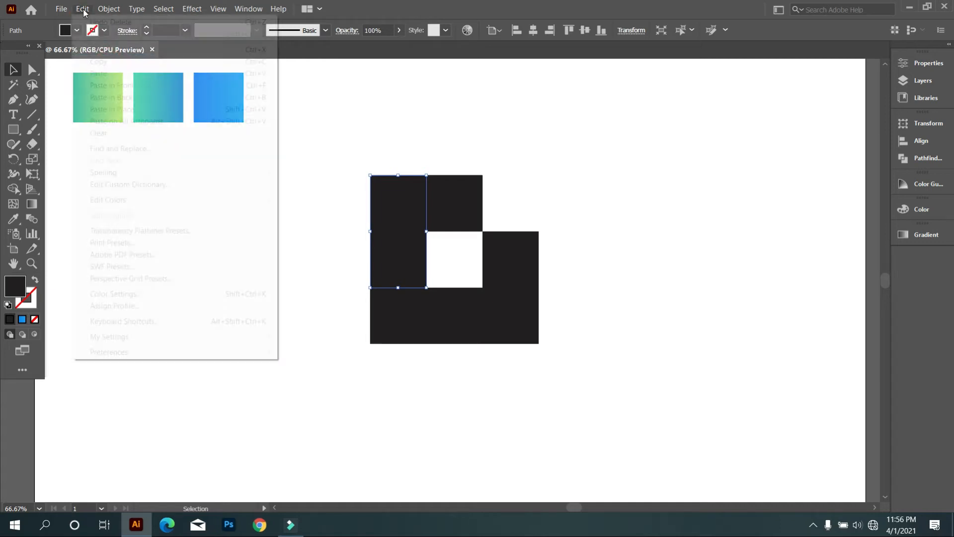
{"action": "left_click", "coordinate": [133, 111]}
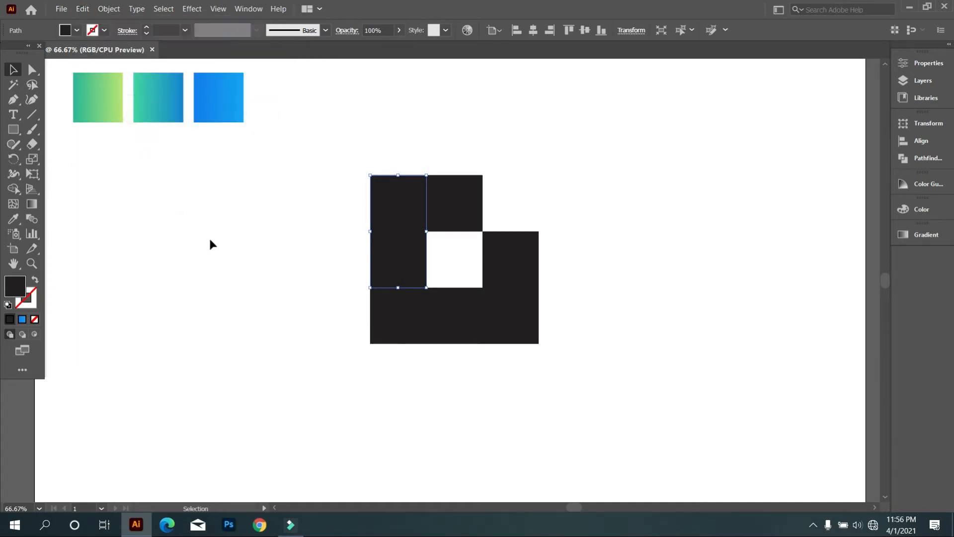
Round the lower-left corners of the duplicated vertical piece and the bottom bar to about 56 px.
{"action": "left_click", "coordinate": [383, 329], "text": "shift"}
{"action": "left_click", "coordinate": [32, 70]}
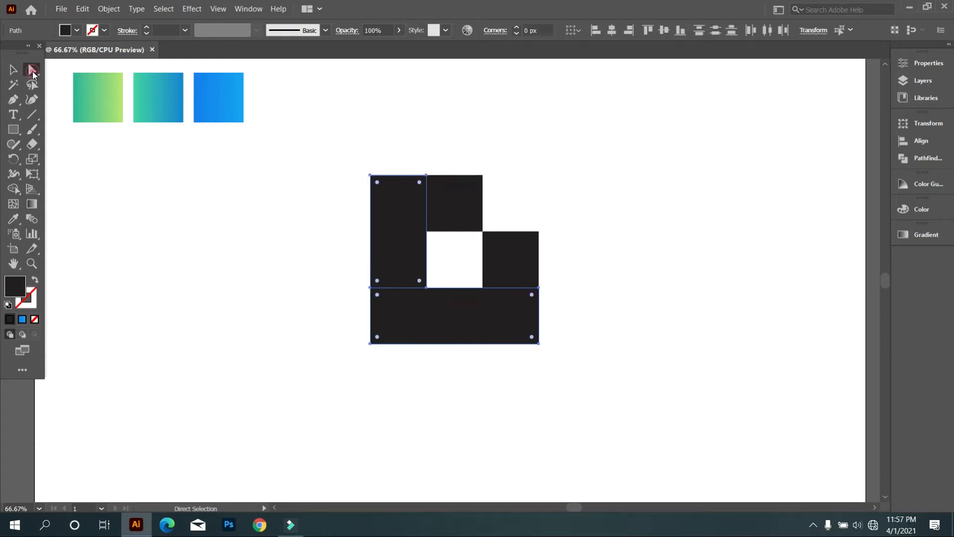
{"action": "left_click", "coordinate": [378, 282]}
{"action": "left_click_drag", "start_coordinate": [379, 336], "coordinate": [417, 319]}
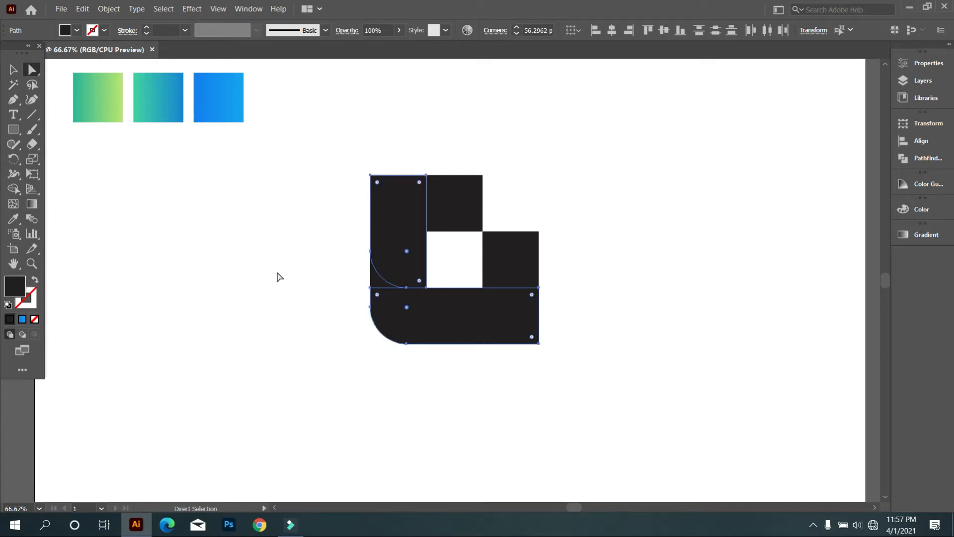
Merge the bottom bar with the corner area below the vertical piece's curve using the Shape Builder.
{"action": "left_click", "coordinate": [14, 190]}
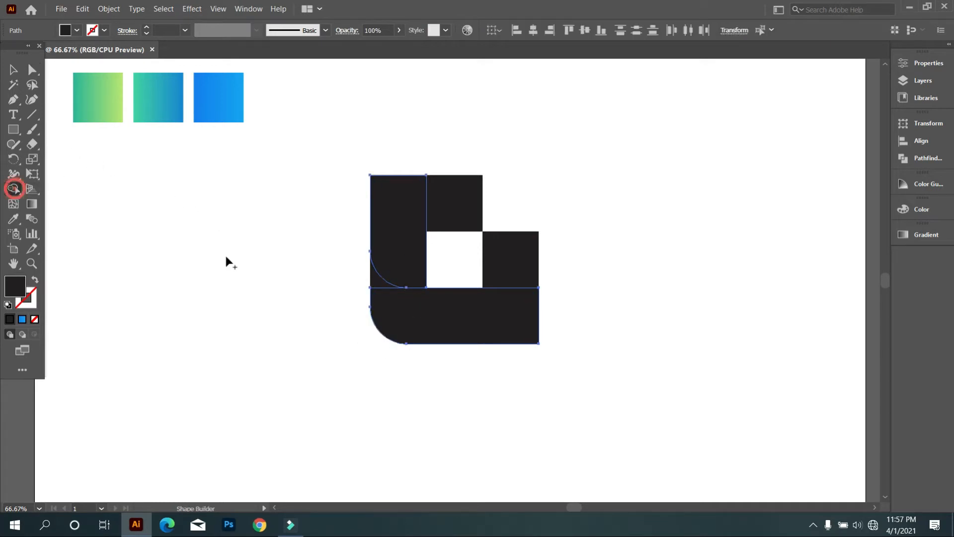
{"action": "left_click_drag", "start_coordinate": [401, 321], "coordinate": [381, 287]}
{"action": "left_click", "coordinate": [14, 70]}
{"action": "left_click", "coordinate": [111, 227]}
{"action": "left_click_drag", "start_coordinate": [323, 210], "coordinate": [397, 360]}
{"action": "left_click", "coordinate": [14, 189]}
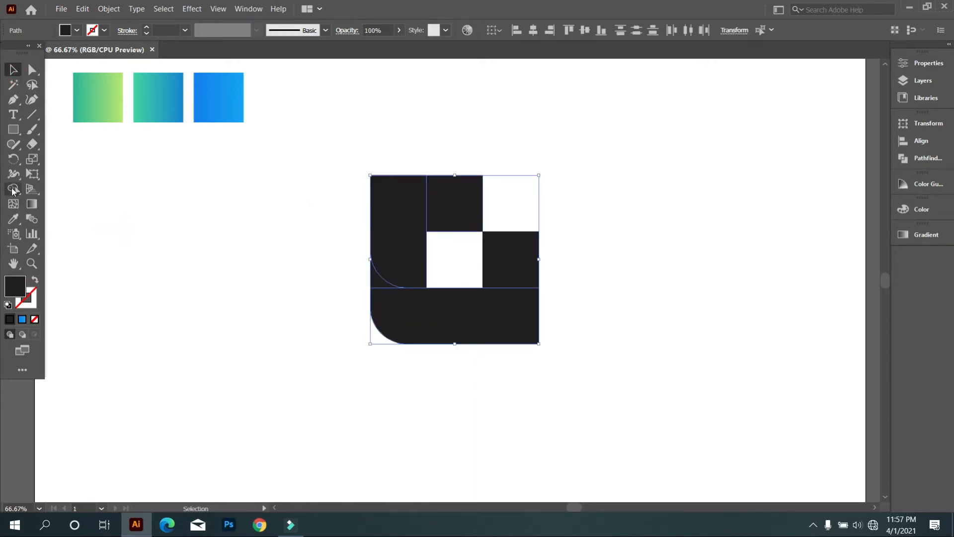
{"action": "mouse_move", "coordinate": [399, 322]}
{"action": "left_mouse_down"}
{"action": "mouse_move", "coordinate": [380, 284]}
{"action": "mouse_move", "coordinate": [395, 299]}
{"action": "left_mouse_up"}
{"action": "left_click", "coordinate": [13, 70]}
{"action": "left_click", "coordinate": [115, 241]}
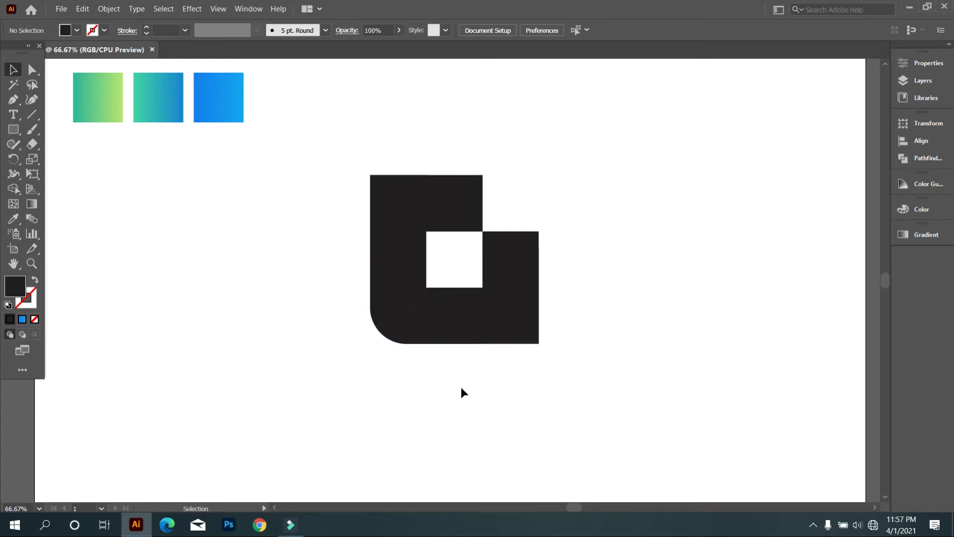
Copy the rounded bottom bar and paste the duplicate in place.
{"action": "left_click", "coordinate": [469, 326]}
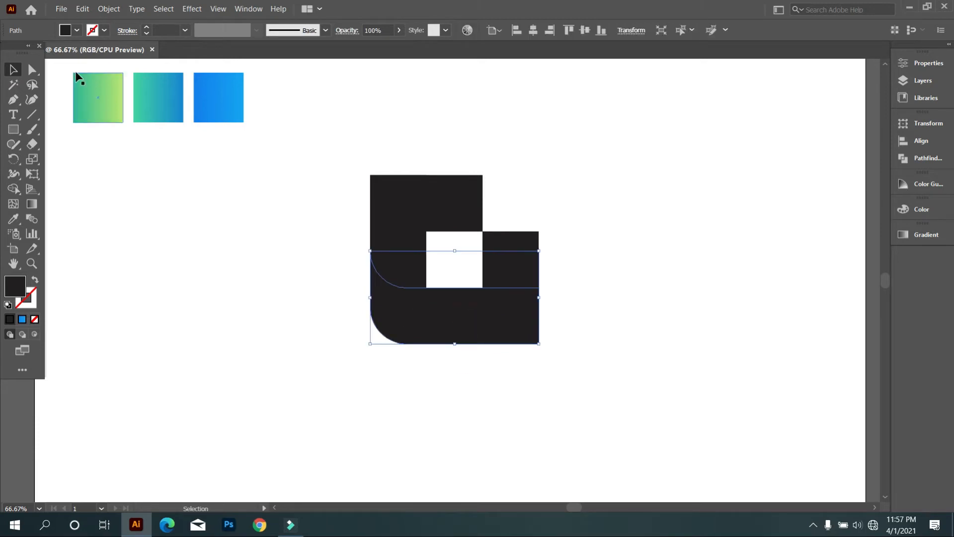
{"action": "left_click", "coordinate": [82, 8]}
{"action": "left_click", "coordinate": [110, 63]}
{"action": "left_click", "coordinate": [83, 8]}
{"action": "left_click", "coordinate": [113, 108]}
{"action": "left_click_drag", "start_coordinate": [472, 323], "coordinate": [469, 353]}
{"action": "left_click", "coordinate": [276, 238]}
{"action": "left_click_drag", "start_coordinate": [288, 236], "coordinate": [509, 425]}
{"action": "left_click", "coordinate": [602, 389]}
{"action": "left_click_drag", "start_coordinate": [608, 414], "coordinate": [431, 278]}
{"action": "left_click", "coordinate": [598, 344]}
{"action": "left_click", "coordinate": [521, 371]}
{"action": "key", "text": "ctrl+z"}
Move the duplicated bottom bar straight down so that it still overlaps the lower half of the original bar.
{"action": "left_click", "coordinate": [519, 371]}
{"action": "left_click", "coordinate": [494, 320]}
{"action": "left_click_drag", "start_coordinate": [495, 320], "coordinate": [496, 346]}
{"action": "left_click", "coordinate": [488, 418]}
Split the two overlapping bars with the Shape Builder and delete the excess strip below the original bar's lower edge.
{"action": "left_click", "coordinate": [439, 306]}
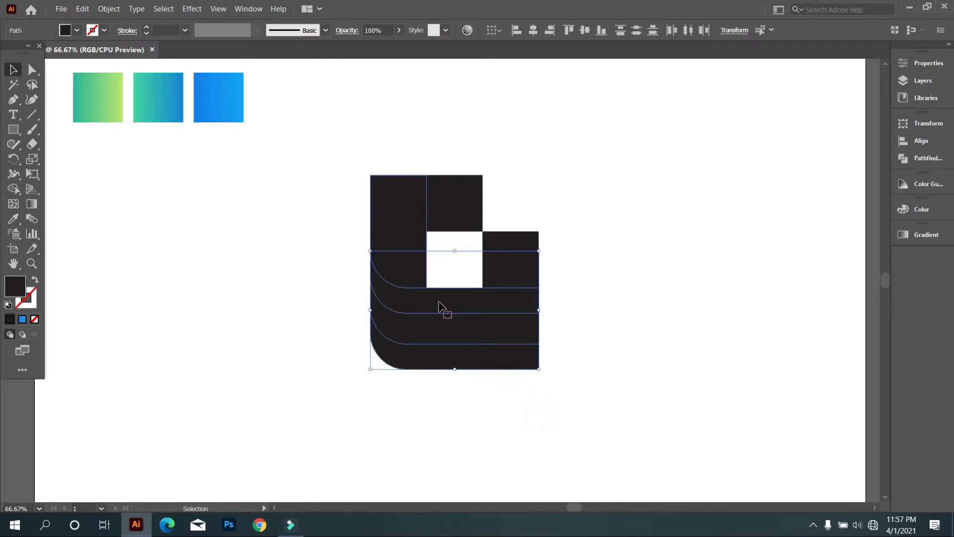
{"action": "left_click", "coordinate": [14, 189]}
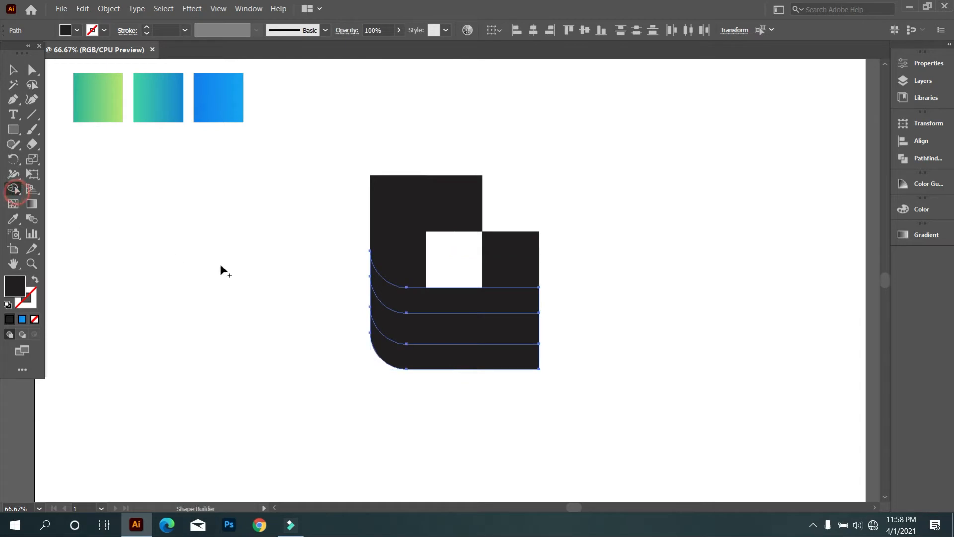
{"action": "left_click", "coordinate": [444, 310]}
{"action": "left_click", "coordinate": [13, 69]}
{"action": "left_click", "coordinate": [72, 157]}
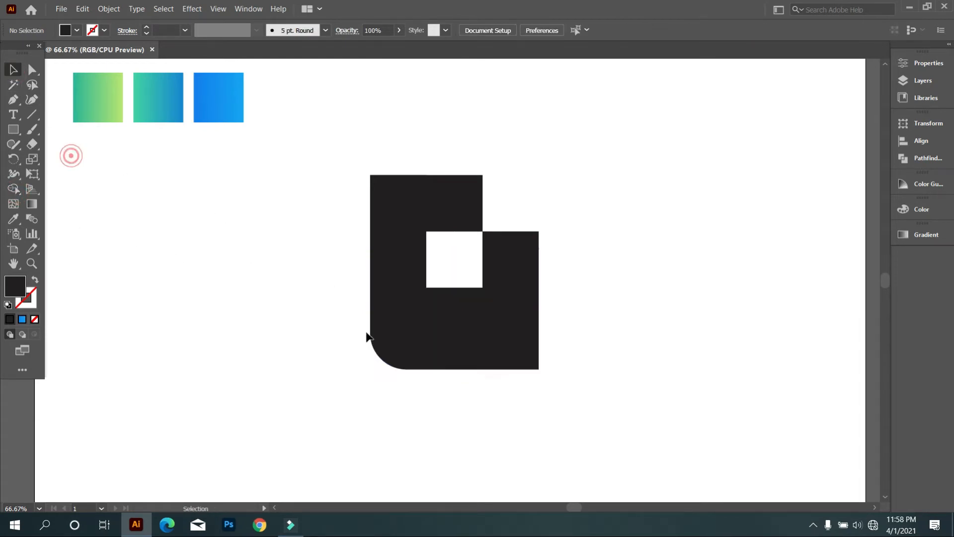
{"action": "left_click", "coordinate": [454, 367]}
{"action": "key", "text": "Delete"}
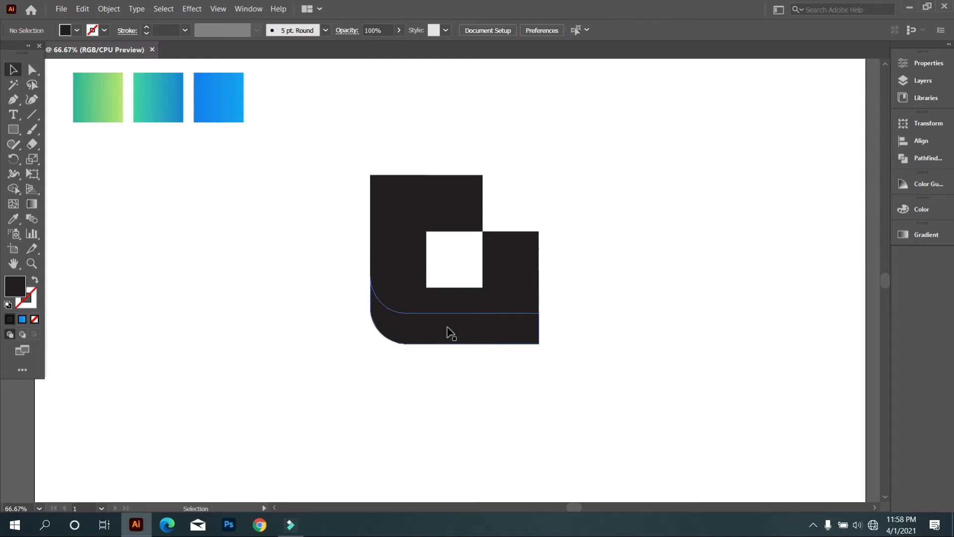
Duplicate the rounded vertical left piece in place and shift the copy left by about half its width.
{"action": "left_click", "coordinate": [416, 253]}
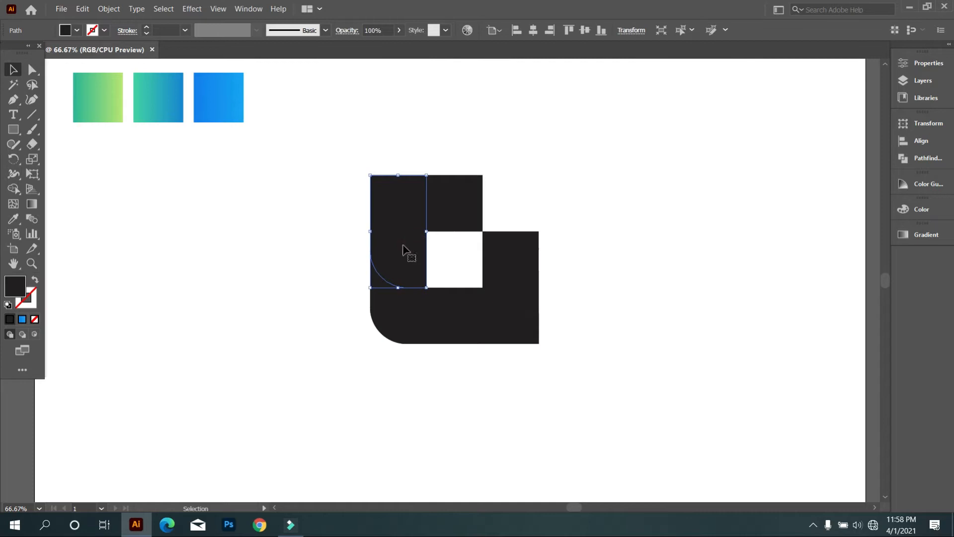
{"action": "left_click", "coordinate": [83, 9]}
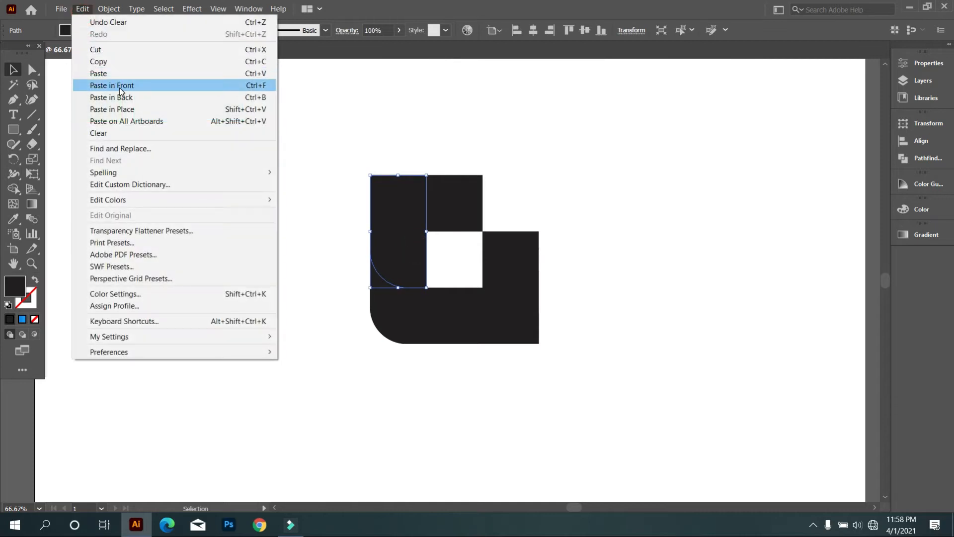
{"action": "left_click", "coordinate": [111, 61]}
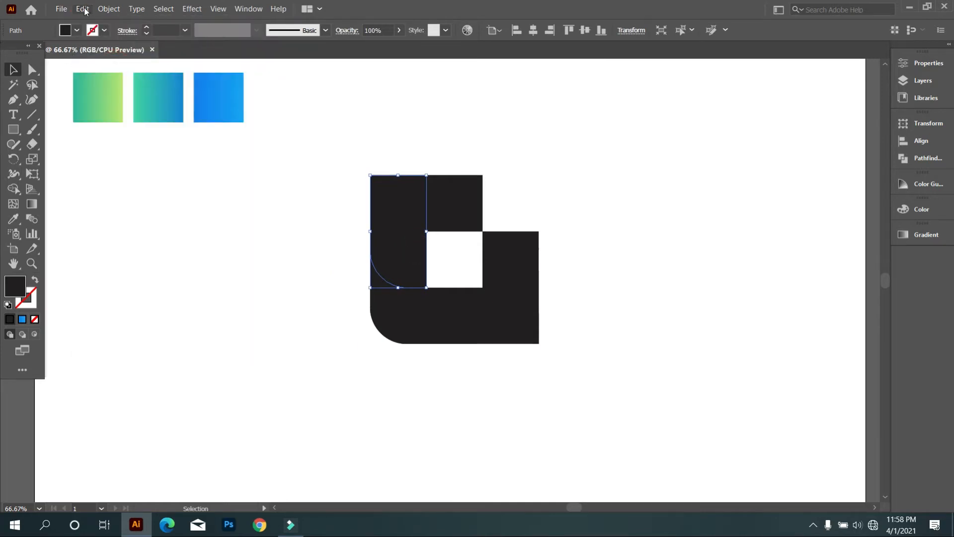
{"action": "left_click", "coordinate": [82, 9]}
{"action": "left_click", "coordinate": [130, 109]}
{"action": "left_click_drag", "start_coordinate": [393, 243], "coordinate": [366, 246]}
{"action": "left_click", "coordinate": [416, 141]}
Duplicate the upper middle square in place and shift the copy up by about half its height.
{"action": "left_click", "coordinate": [448, 208]}
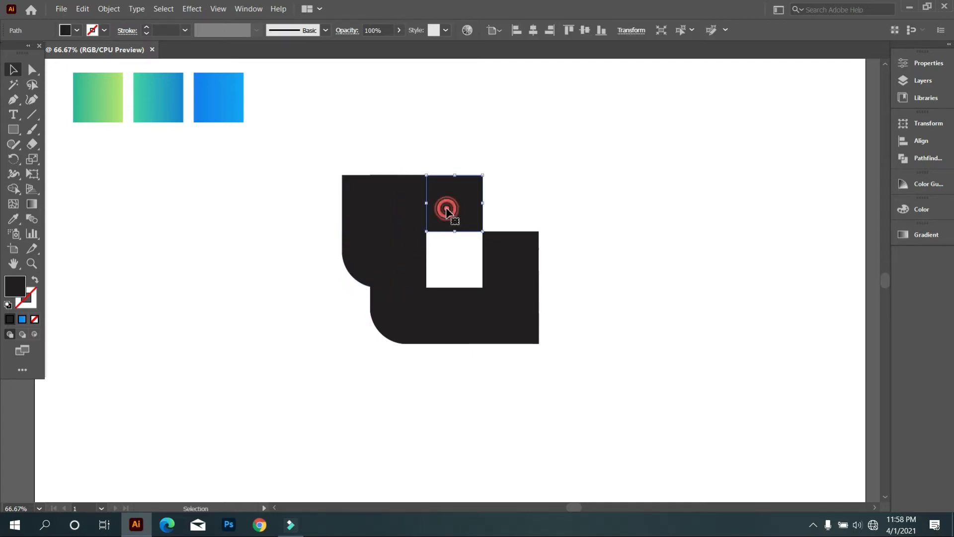
{"action": "left_click", "coordinate": [82, 9]}
{"action": "left_click", "coordinate": [119, 65]}
{"action": "left_click", "coordinate": [86, 10]}
{"action": "left_click", "coordinate": [148, 106]}
{"action": "left_click_drag", "start_coordinate": [460, 213], "coordinate": [459, 187]}
Duplicate the right middle square in place and shrink the copy to the upper half of the square.
{"action": "left_click_drag", "start_coordinate": [538, 218], "coordinate": [530, 254]}
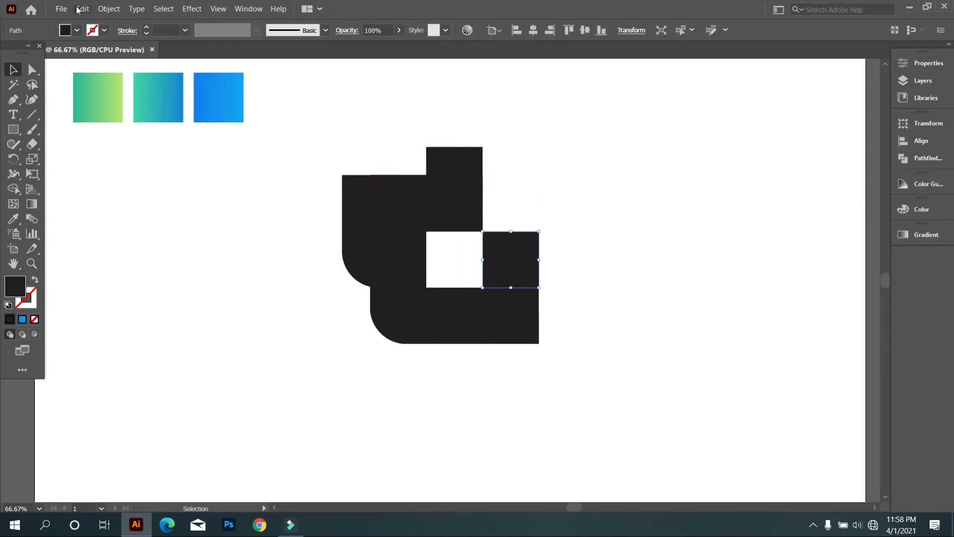
{"action": "left_click", "coordinate": [81, 9]}
{"action": "left_click", "coordinate": [97, 61]}
{"action": "left_click", "coordinate": [84, 10]}
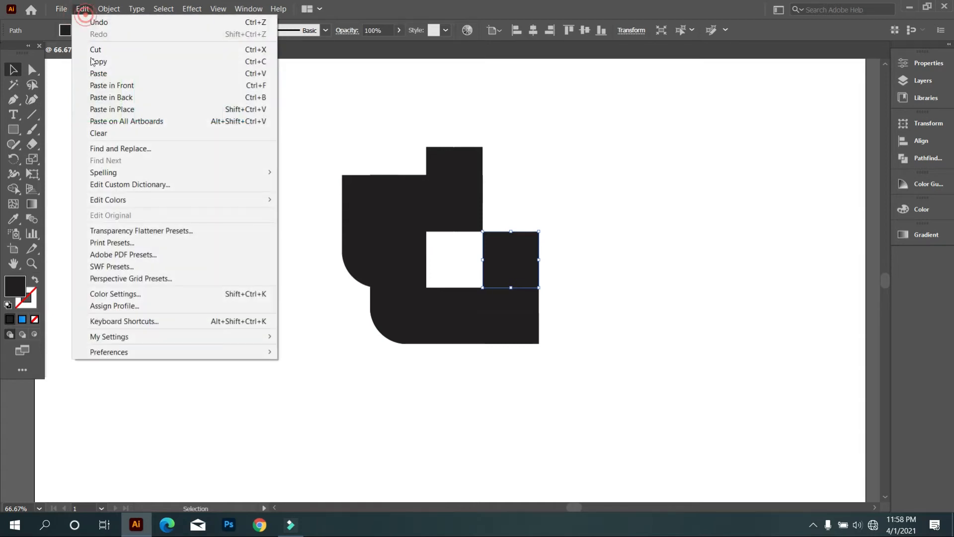
{"action": "left_click", "coordinate": [137, 109]}
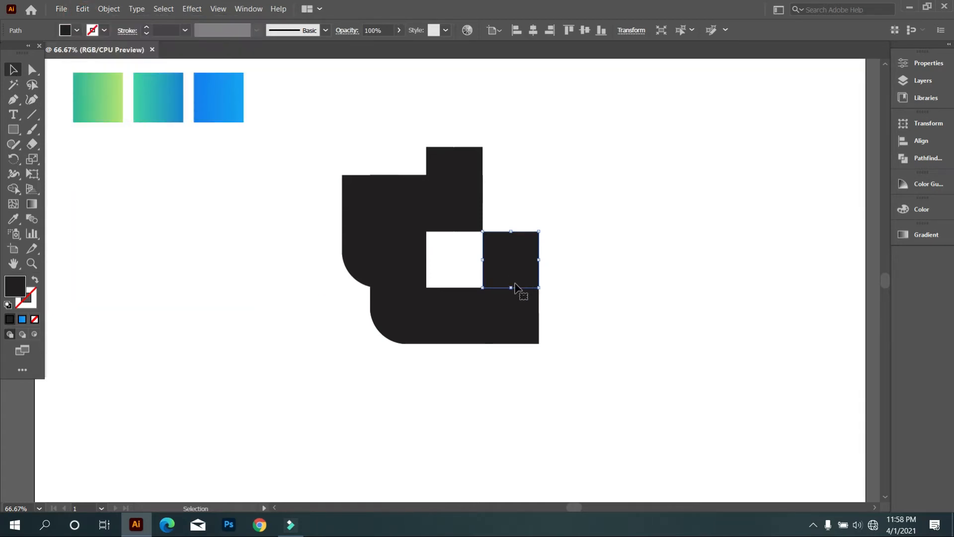
{"action": "left_click_drag", "start_coordinate": [511, 287], "coordinate": [511, 260]}
{"action": "left_click", "coordinate": [625, 256]}
Split all the overlapping logo pieces along their overlaps with the Shape Builder.
{"action": "left_click_drag", "start_coordinate": [309, 136], "coordinate": [621, 390]}
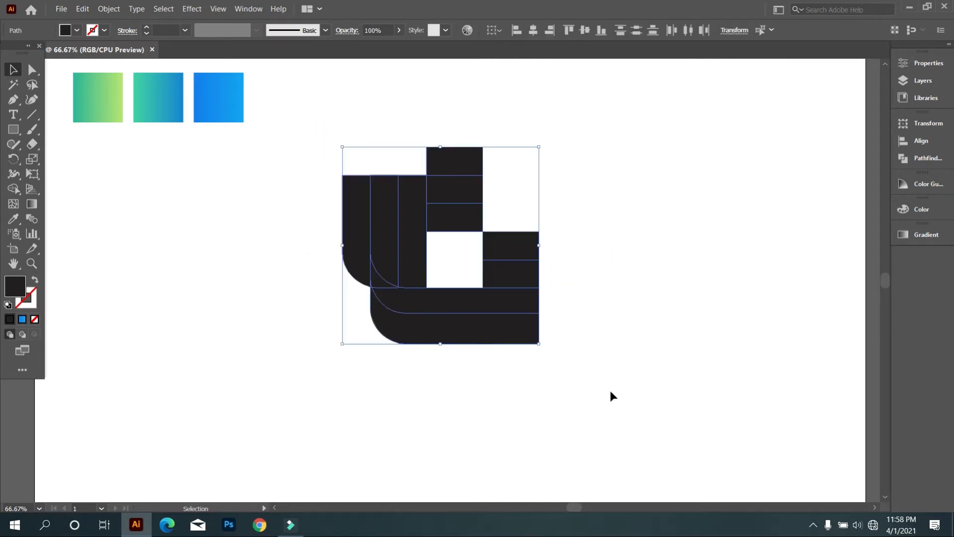
{"action": "left_click", "coordinate": [13, 189]}
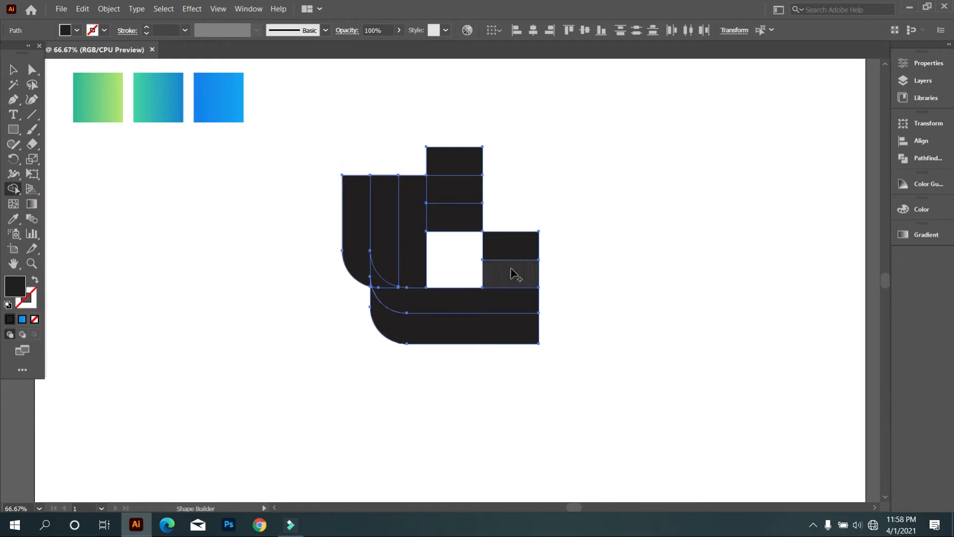
{"action": "left_click", "coordinate": [14, 70]}
{"action": "left_click", "coordinate": [119, 198]}
Delete the excess pieces protruding left of and above the logo, and the duplicate over the right square's upper half.
{"action": "left_click", "coordinate": [357, 236]}
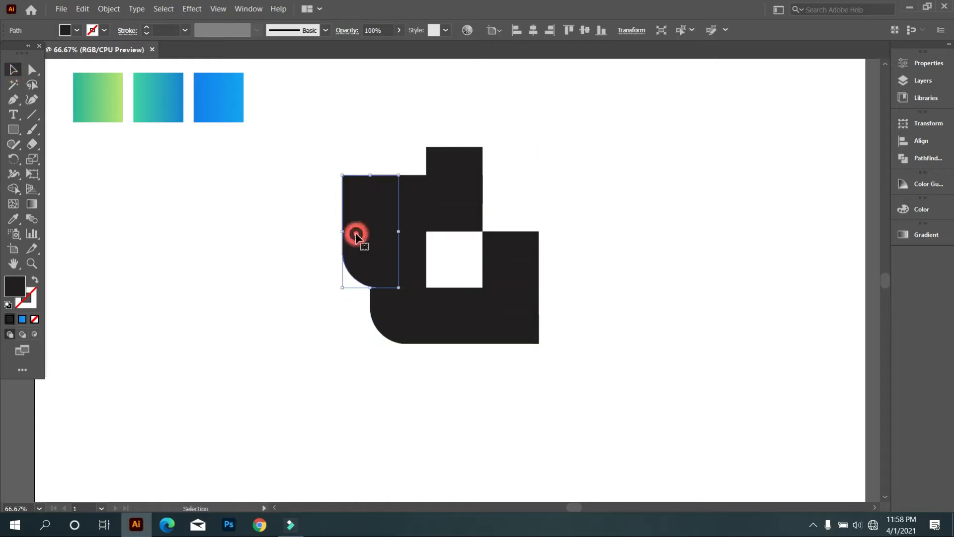
{"action": "key", "text": "Delete"}
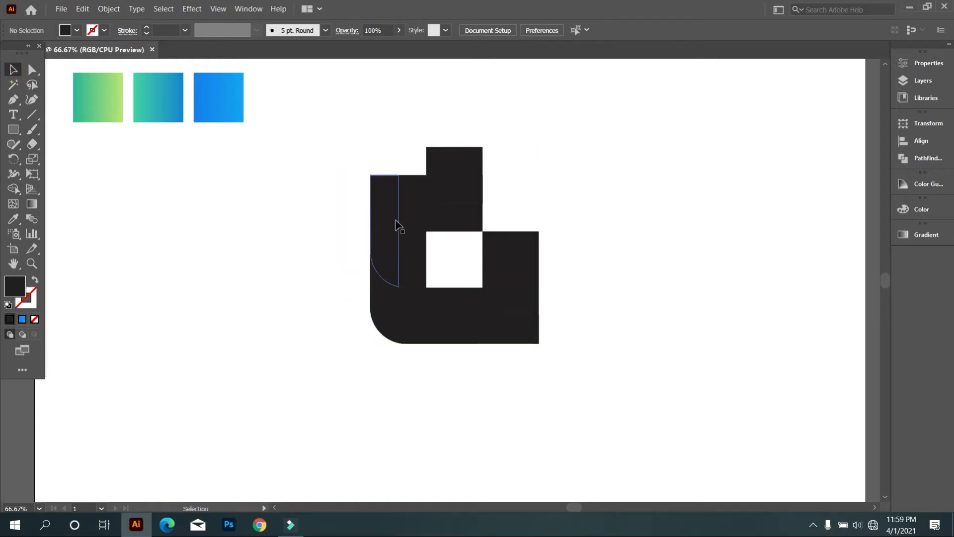
{"action": "left_click", "coordinate": [444, 170]}
{"action": "key", "text": "Delete"}
{"action": "left_click", "coordinate": [512, 246]}
{"action": "key", "text": "Delete"}
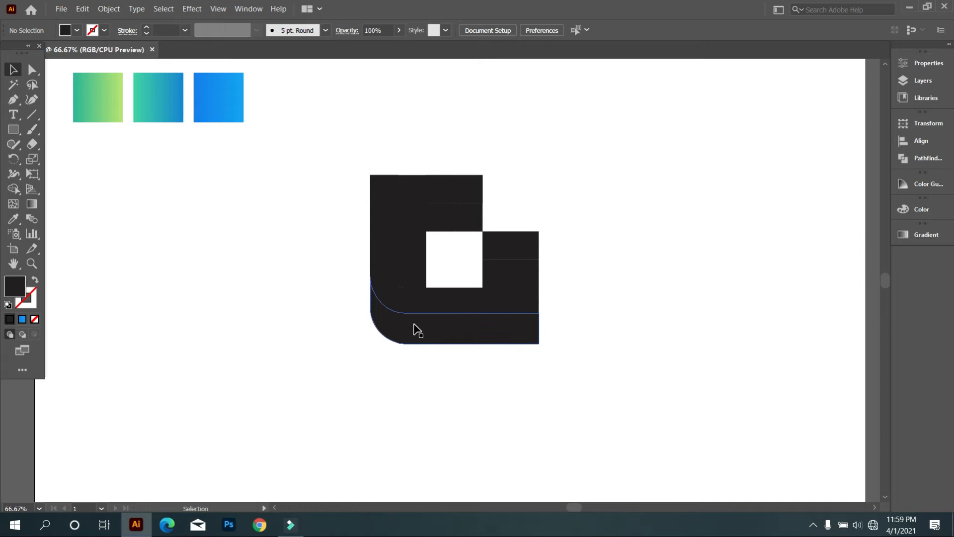
Fill both strips of the bottom bar with the green-to-lime swatch gradient using the Eyedropper.
{"action": "left_click_drag", "start_coordinate": [470, 395], "coordinate": [408, 305]}
{"action": "left_click", "coordinate": [13, 219]}
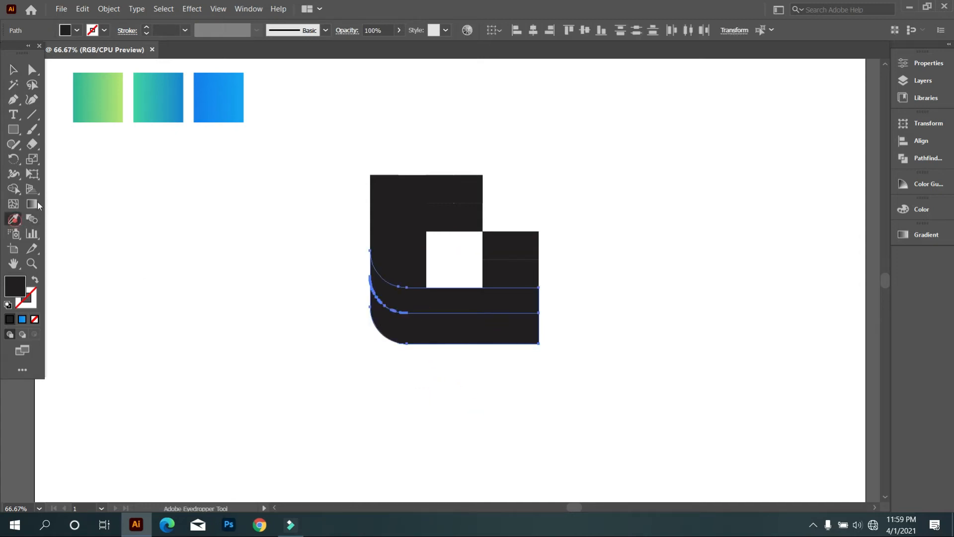
{"action": "left_click", "coordinate": [116, 97]}
{"action": "left_click", "coordinate": [13, 69]}
{"action": "left_click", "coordinate": [133, 241]}
Fill both vertical left strips with the green-to-blue swatch gradient using the Eyedropper.
{"action": "left_click_drag", "start_coordinate": [341, 160], "coordinate": [328, 226]}
{"action": "mouse_move", "coordinate": [402, 240]}
{"action": "left_mouse_down"}
{"action": "mouse_move", "coordinate": [411, 234]}
{"action": "mouse_move", "coordinate": [420, 247]}
{"action": "left_mouse_up"}
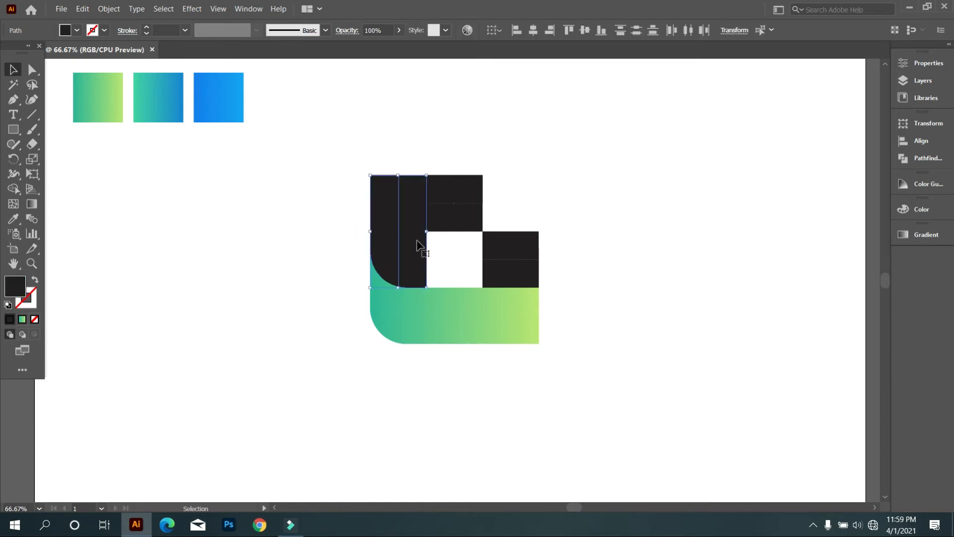
{"action": "left_click", "coordinate": [13, 219]}
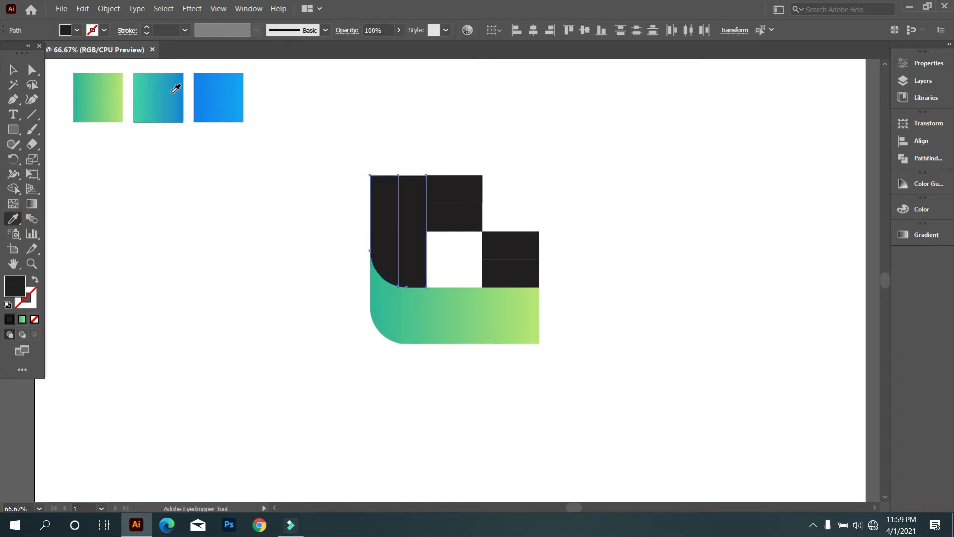
{"action": "left_click", "coordinate": [149, 91]}
{"action": "left_click", "coordinate": [14, 72]}
{"action": "left_click", "coordinate": [143, 268]}
Fill the halves of the upper middle and right middle squares with the blue swatch gradient using the Eyedropper.
{"action": "left_click_drag", "start_coordinate": [457, 133], "coordinate": [458, 243]}
{"action": "left_click", "coordinate": [13, 219]}
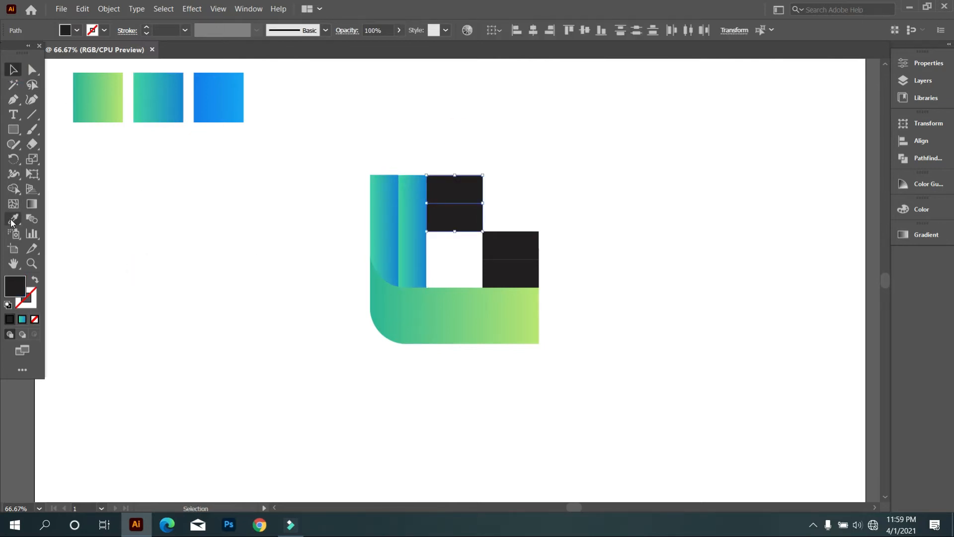
{"action": "left_click", "coordinate": [206, 91]}
{"action": "left_click_drag", "start_coordinate": [503, 202], "coordinate": [548, 268]}
{"action": "left_click", "coordinate": [470, 203]}
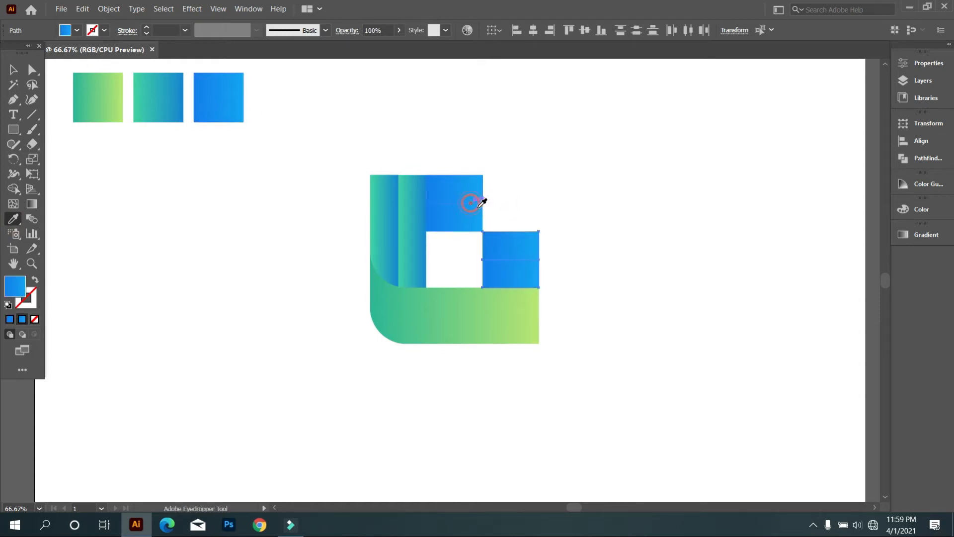
{"action": "left_click", "coordinate": [14, 69]}
{"action": "left_click", "coordinate": [90, 194]}
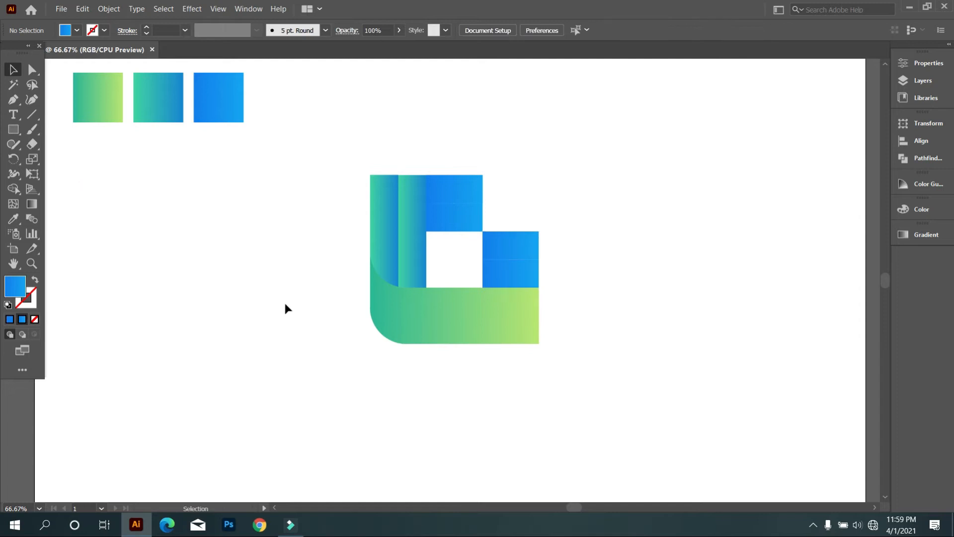
Try a diagonal gradient on the bottom bar's lower strip, from teal at its right end to lime at the rounded corner.
{"action": "left_click", "coordinate": [420, 332]}
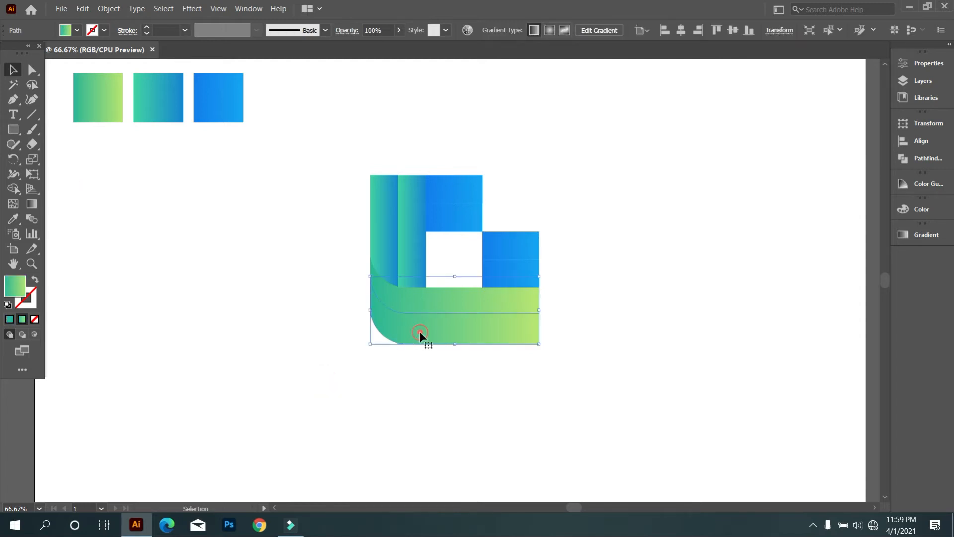
{"action": "left_click", "coordinate": [211, 326]}
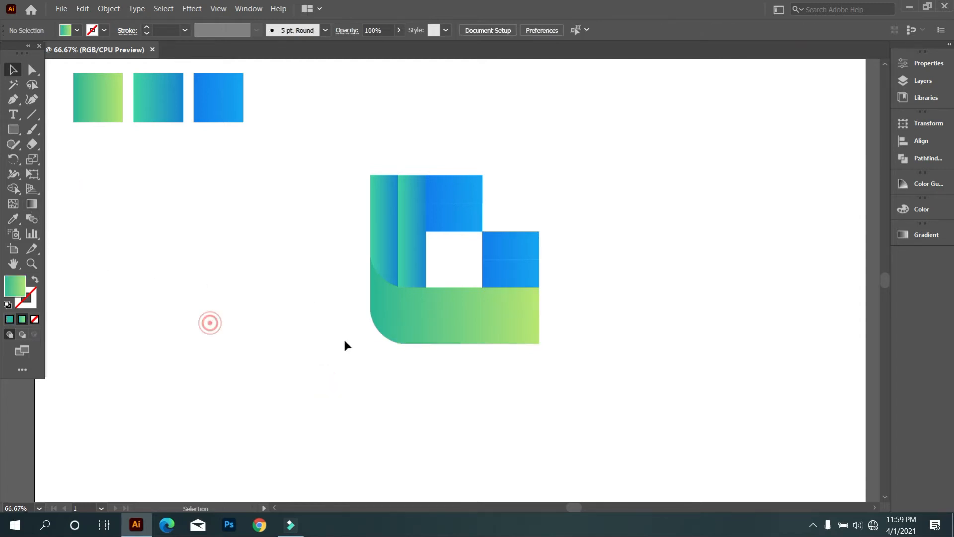
{"action": "left_click", "coordinate": [387, 328]}
{"action": "left_click", "coordinate": [31, 204]}
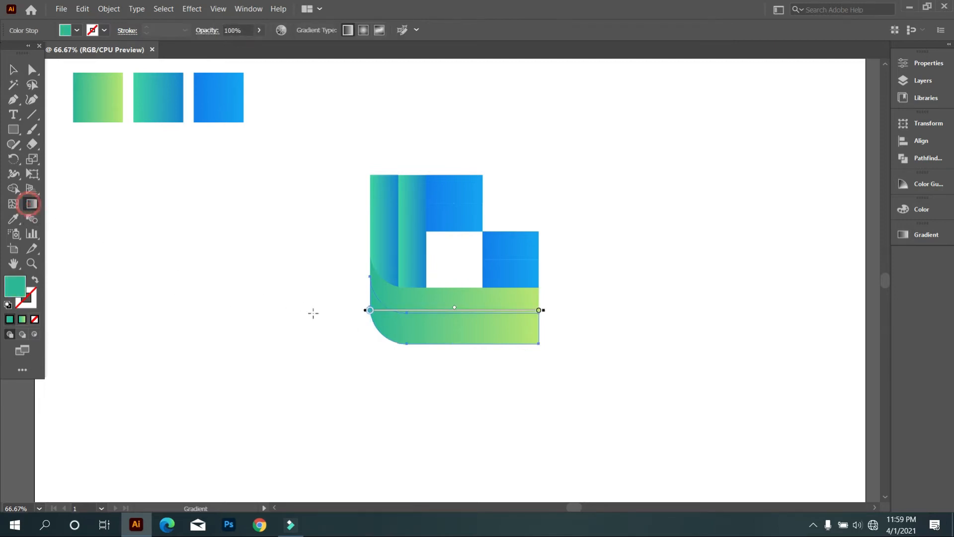
{"action": "left_click_drag", "start_coordinate": [483, 335], "coordinate": [361, 279]}
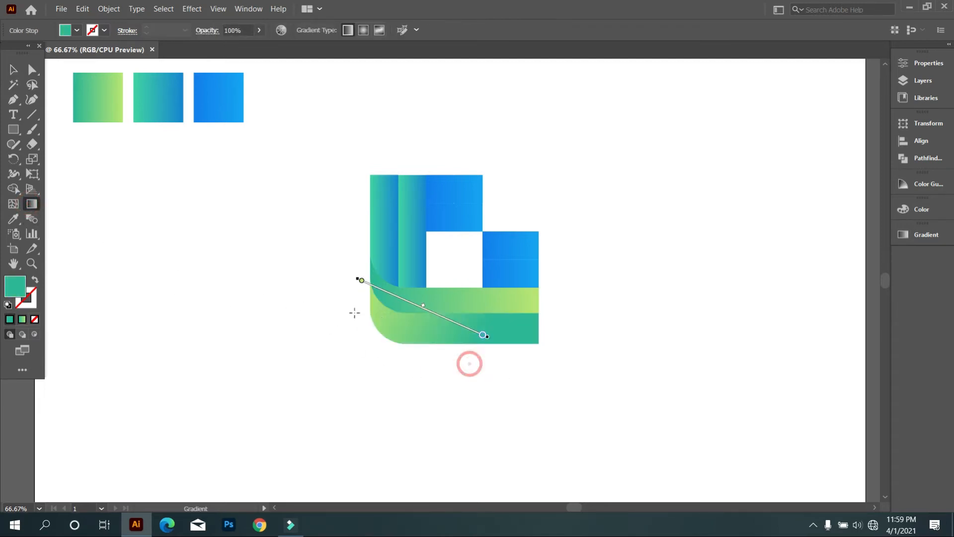
{"action": "left_click_drag", "start_coordinate": [531, 357], "coordinate": [352, 278]}
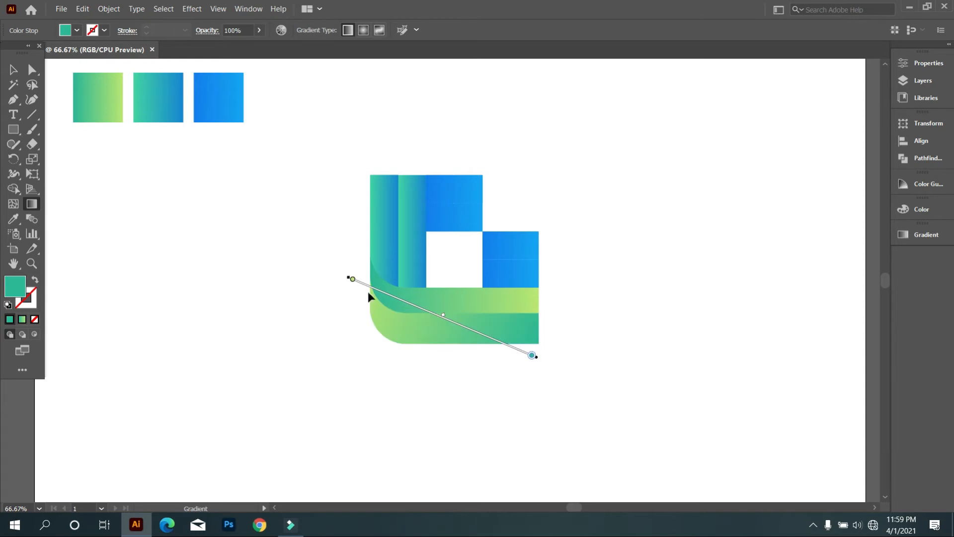
{"action": "left_click_drag", "start_coordinate": [484, 370], "coordinate": [347, 286]}
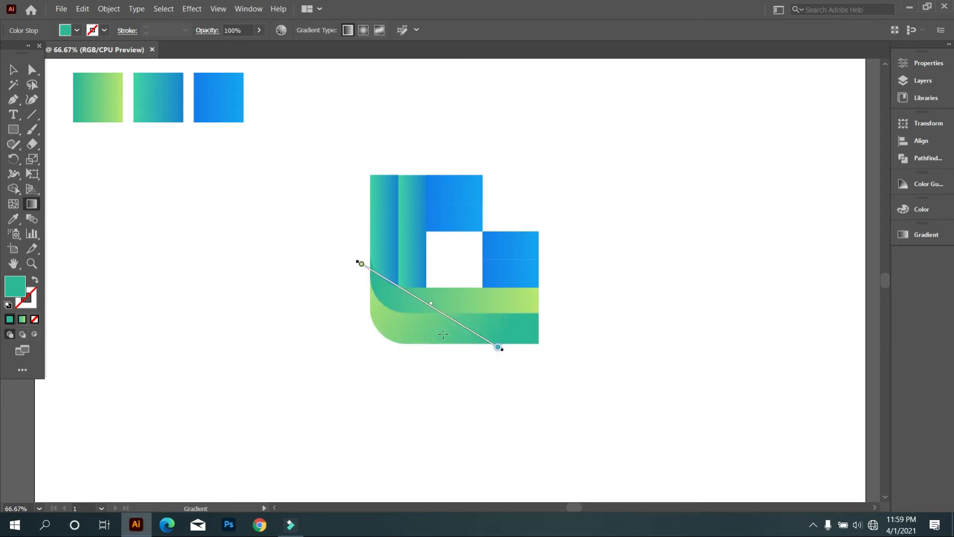
{"action": "left_click", "coordinate": [13, 70]}
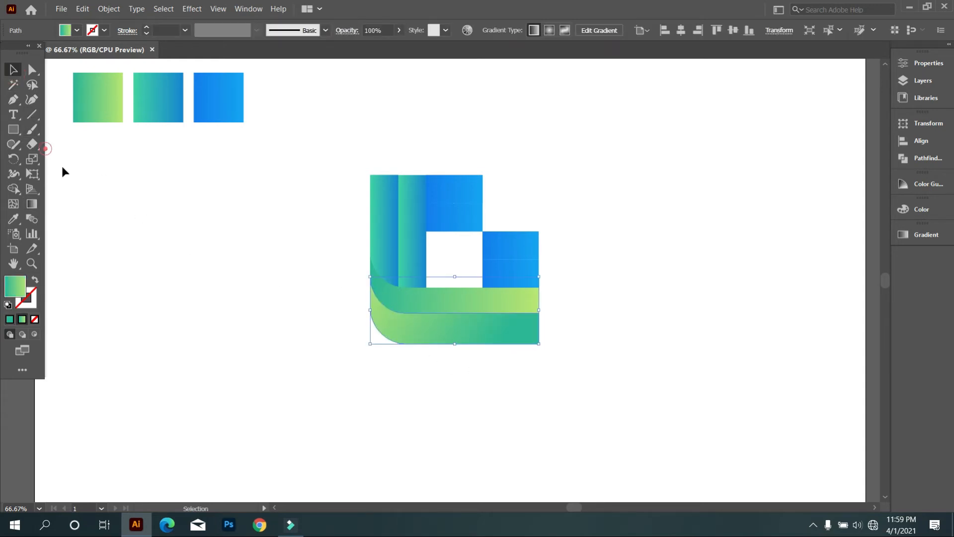
{"action": "left_click", "coordinate": [279, 259]}
Try several diagonal gradient directions on the bottom bar's upper strip, with lime at the rounded corner and teal toward the right end.
{"action": "left_click", "coordinate": [425, 297]}
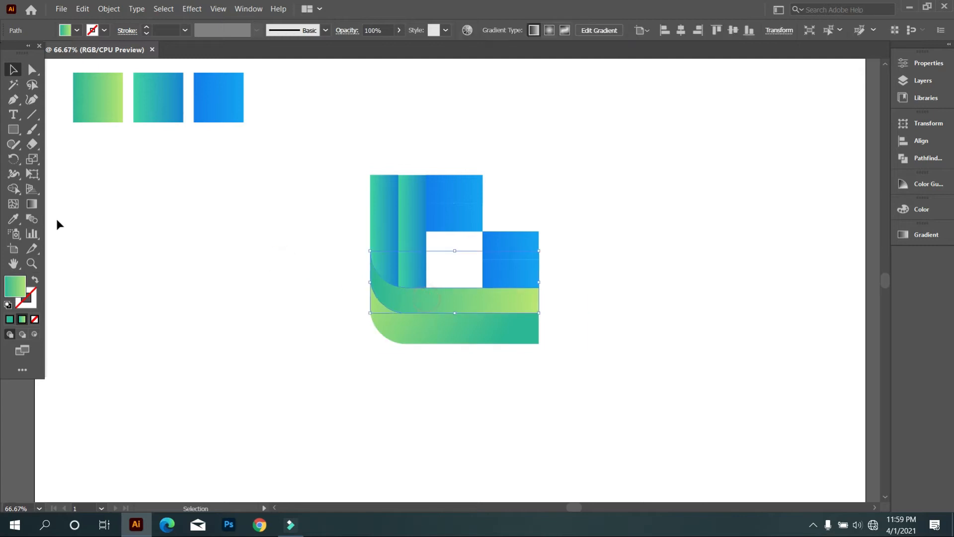
{"action": "left_click", "coordinate": [31, 204]}
{"action": "left_click_drag", "start_coordinate": [473, 356], "coordinate": [315, 256]}
{"action": "left_click_drag", "start_coordinate": [538, 375], "coordinate": [389, 295]}
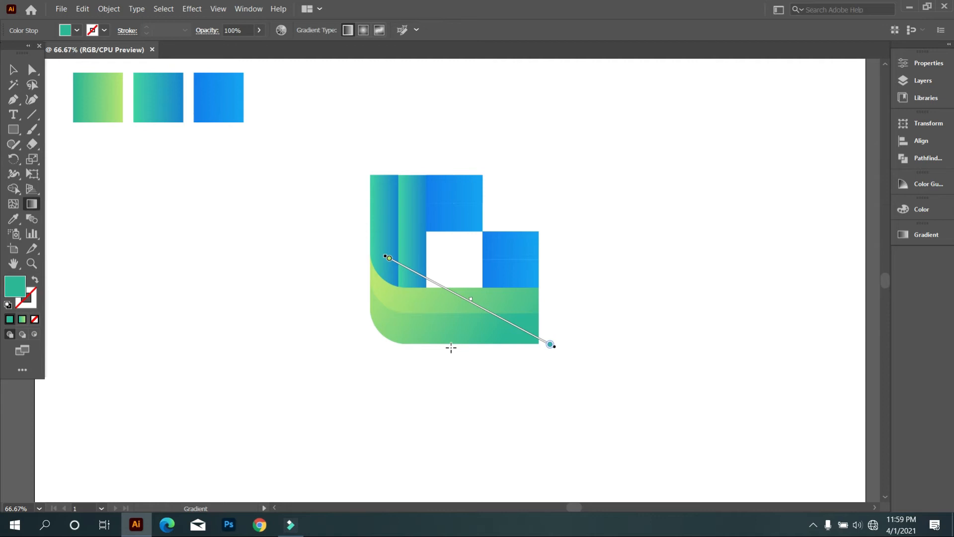
{"action": "left_click_drag", "start_coordinate": [524, 398], "coordinate": [389, 312]}
{"action": "left_click_drag", "start_coordinate": [533, 413], "coordinate": [385, 298]}
{"action": "left_click_drag", "start_coordinate": [589, 352], "coordinate": [417, 278]}
{"action": "left_click_drag", "start_coordinate": [523, 380], "coordinate": [367, 277]}
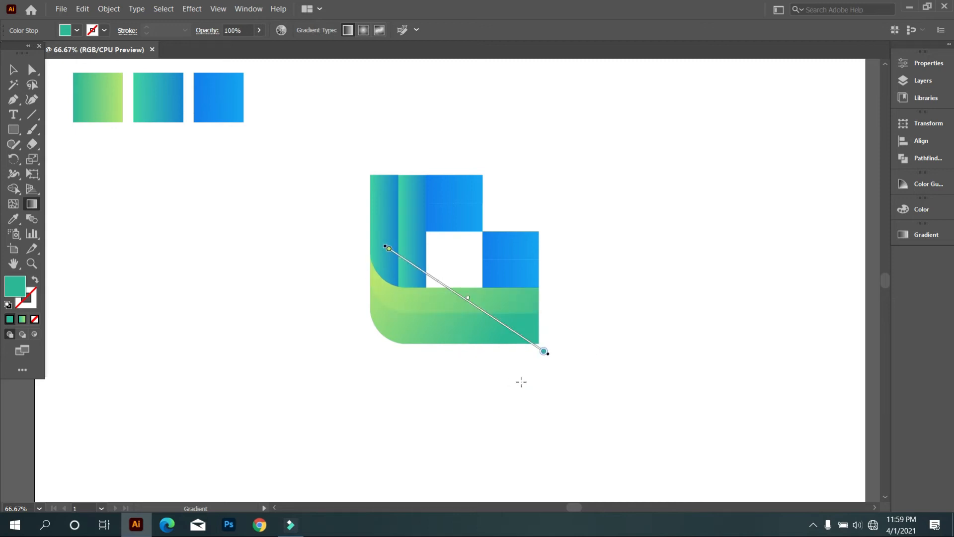
{"action": "left_click_drag", "start_coordinate": [531, 390], "coordinate": [376, 282]}
{"action": "left_click_drag", "start_coordinate": [540, 370], "coordinate": [358, 273]}
{"action": "left_click_drag", "start_coordinate": [500, 379], "coordinate": [368, 288]}
{"action": "left_click_drag", "start_coordinate": [524, 376], "coordinate": [363, 287]}
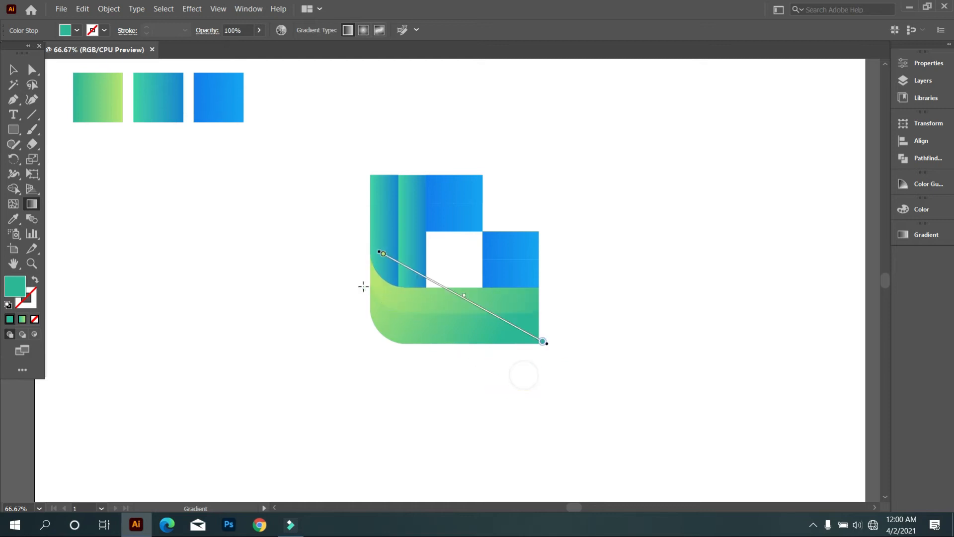
{"action": "left_click_drag", "start_coordinate": [555, 381], "coordinate": [380, 273]}
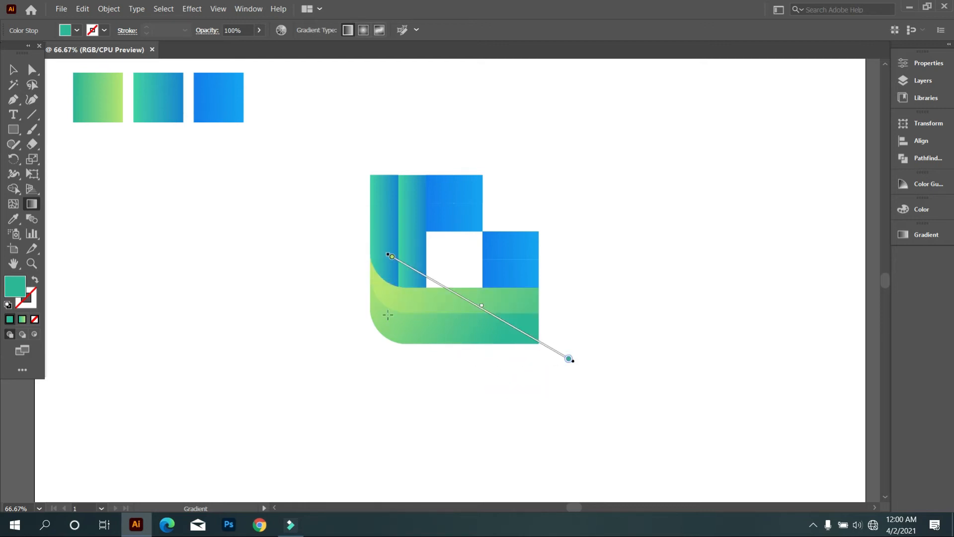
{"action": "left_click", "coordinate": [13, 70]}
{"action": "left_click", "coordinate": [133, 221]}
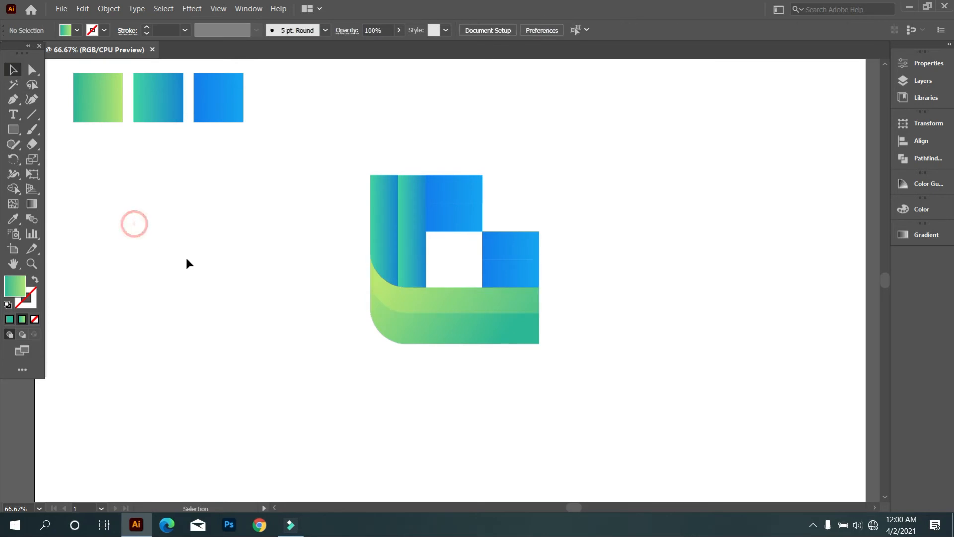
Redraw the lower strip's diagonal gradient so its teal-to-lime transition is more gradual.
{"action": "left_click", "coordinate": [457, 340]}
{"action": "key", "text": "g"}
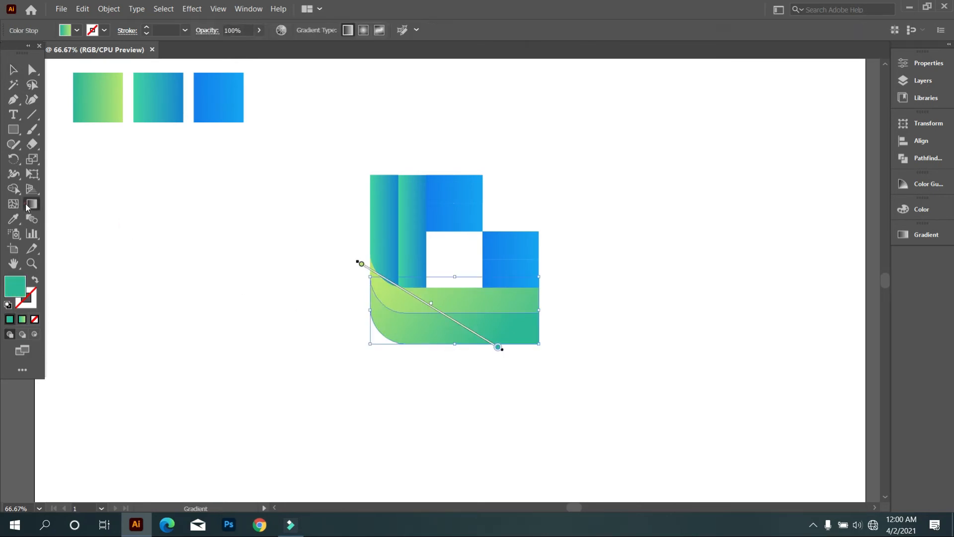
{"action": "left_click_drag", "start_coordinate": [495, 371], "coordinate": [408, 324]}
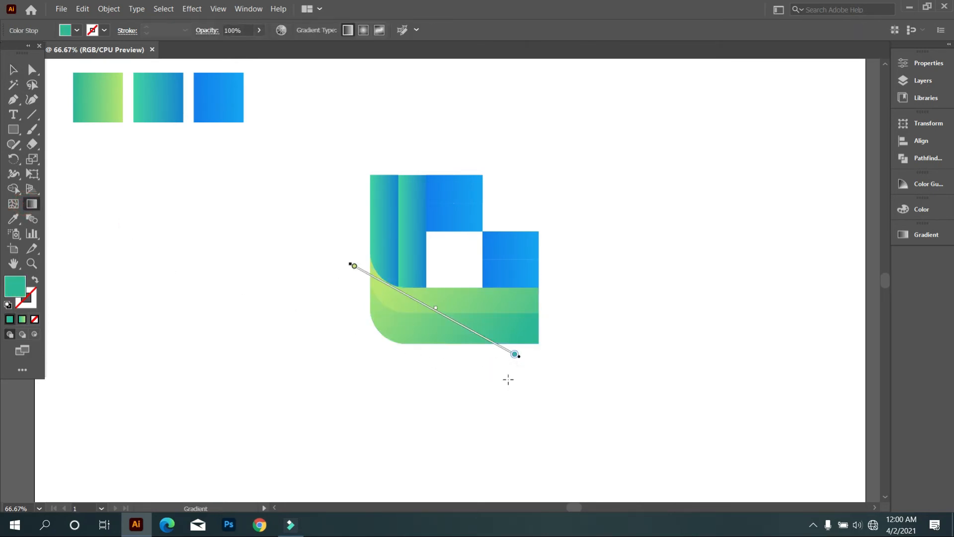
{"action": "left_click", "coordinate": [13, 70]}
{"action": "left_click", "coordinate": [75, 153]}
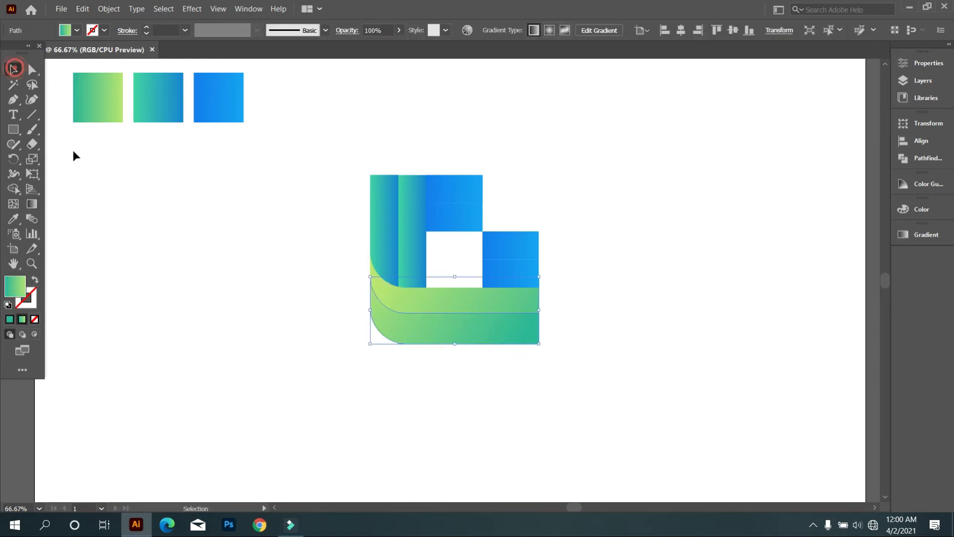
Redraw the upper strip's gradient diagonally, from teal beyond its lower right end to lime above the rounded corner.
{"action": "left_click", "coordinate": [464, 309]}
{"action": "left_click", "coordinate": [32, 204]}
{"action": "left_click_drag", "start_coordinate": [348, 242], "coordinate": [489, 310]}
{"action": "left_click_drag", "start_coordinate": [515, 346], "coordinate": [392, 284]}
{"action": "left_click_drag", "start_coordinate": [530, 356], "coordinate": [376, 275]}
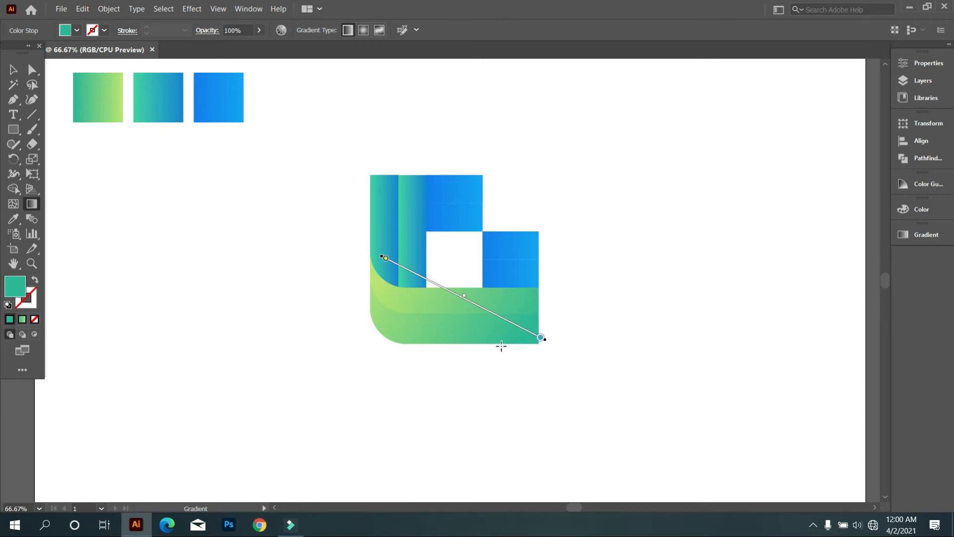
{"action": "left_click", "coordinate": [14, 70]}
{"action": "left_click", "coordinate": [109, 162]}
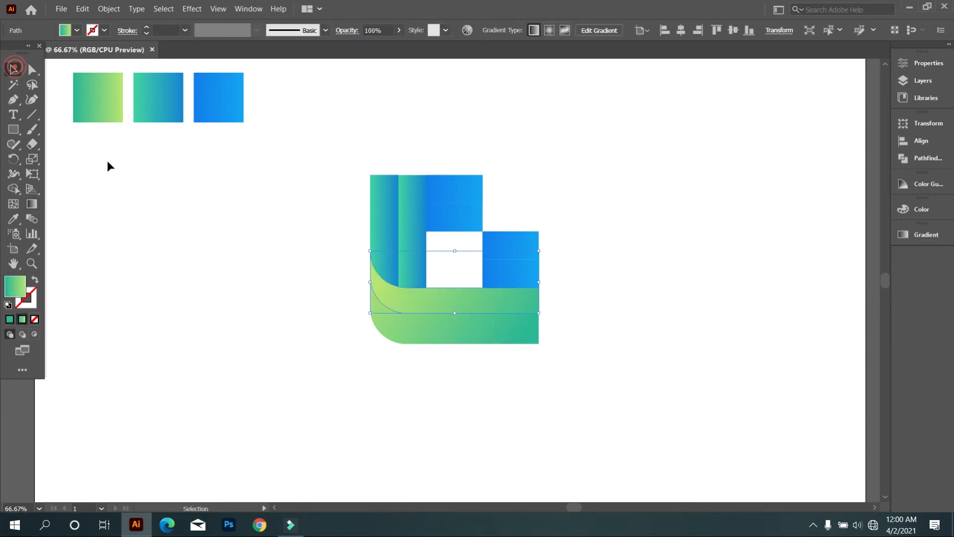
Redraw the lower strip's gradient diagonally, with lime at the rounded corner and teal toward the right, to blend with the upper strip.
{"action": "left_click", "coordinate": [441, 329]}
{"action": "left_click", "coordinate": [32, 203]}
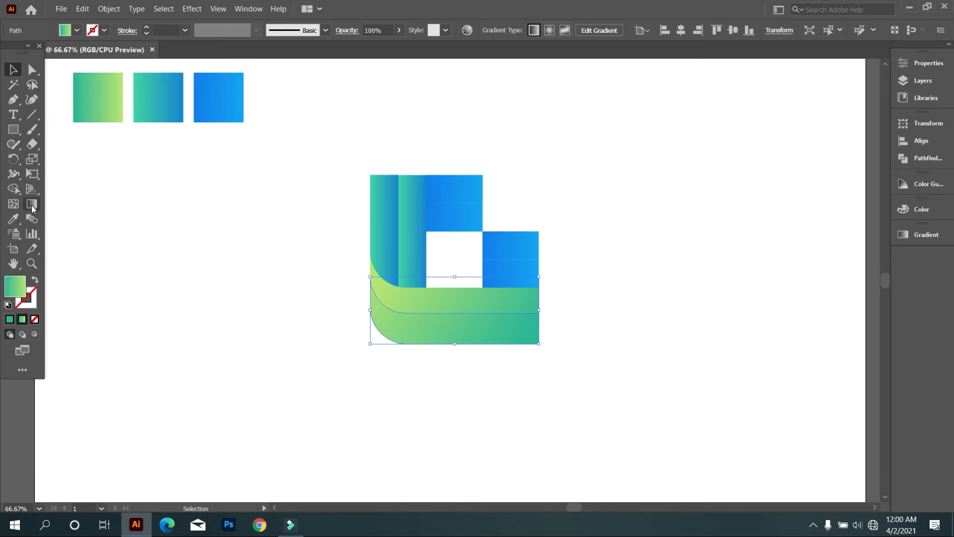
{"action": "left_click_drag", "start_coordinate": [466, 367], "coordinate": [382, 309]}
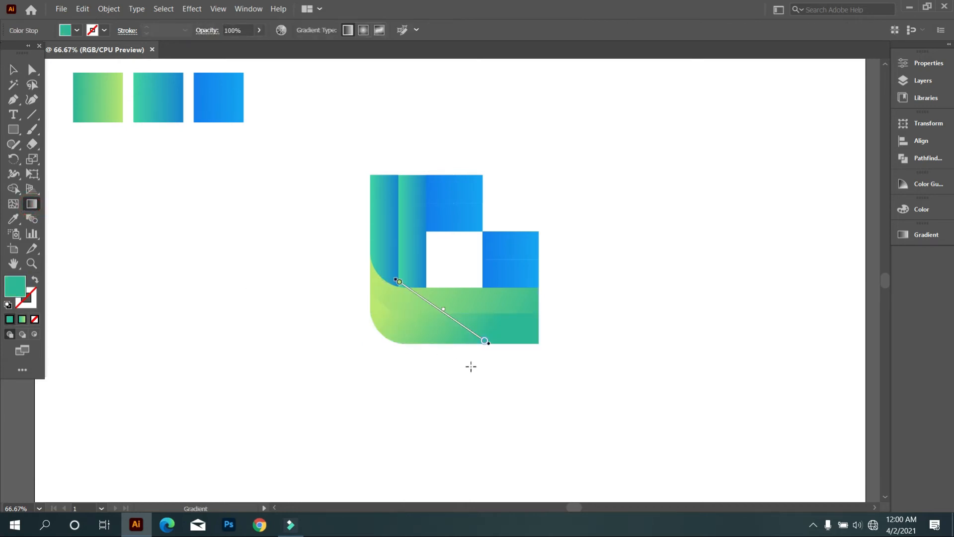
{"action": "left_click_drag", "start_coordinate": [476, 377], "coordinate": [376, 291]}
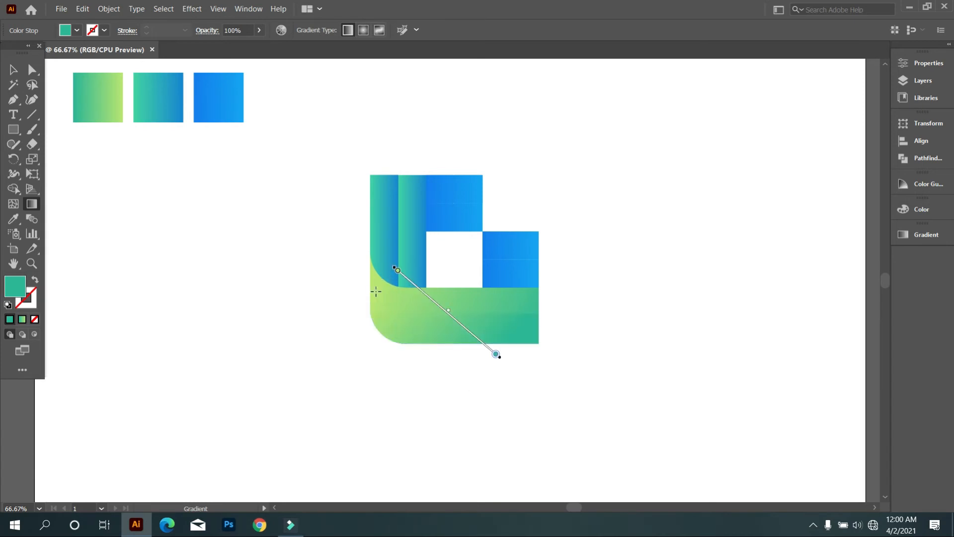
Redraw the bottom bar's lower-strip gradient diagonally, with teal starting nearer the middle and lime at the rounded corner, for contrast with the upper strip.
{"action": "mouse_move", "coordinate": [464, 364]}
{"action": "left_mouse_down"}
{"action": "mouse_move", "coordinate": [390, 313]}
{"action": "mouse_move", "coordinate": [397, 315]}
{"action": "left_mouse_up"}
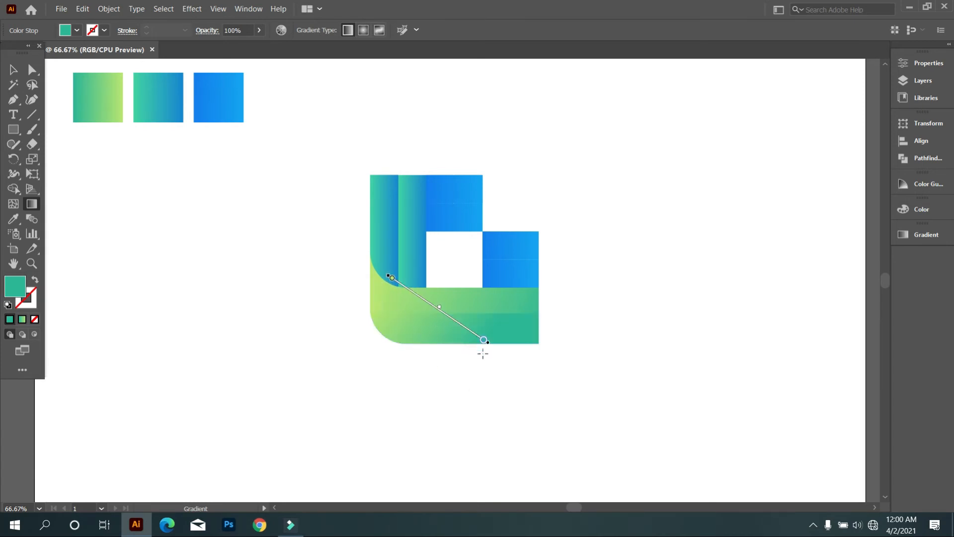
{"action": "left_click_drag", "start_coordinate": [441, 365], "coordinate": [361, 298]}
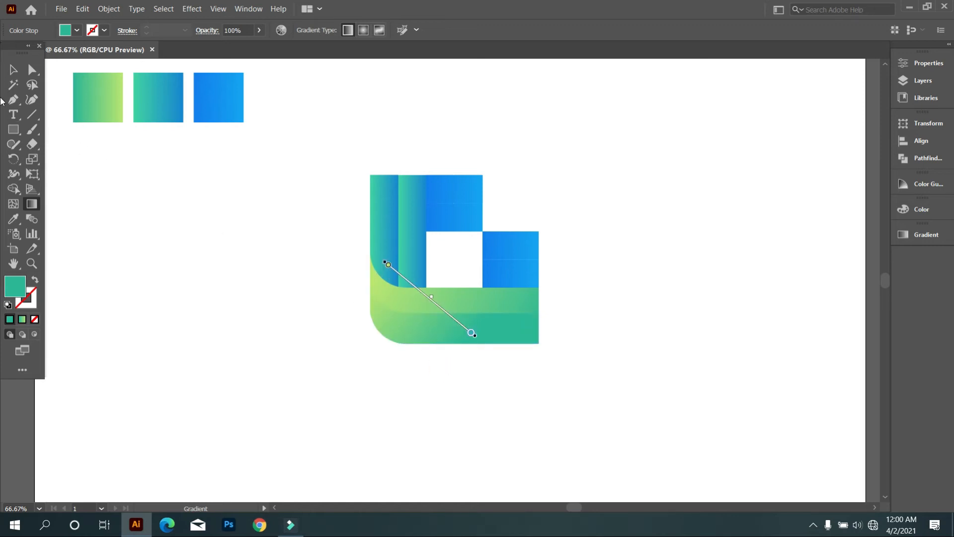
{"action": "left_click", "coordinate": [13, 70]}
{"action": "left_click", "coordinate": [100, 242]}
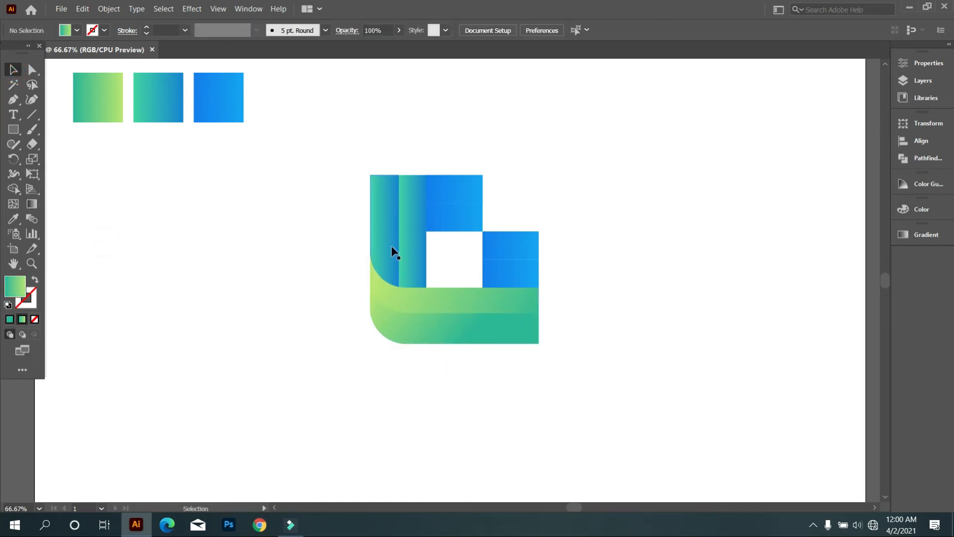
Redraw the outer left vertical strip's gradient almost vertically, from green above its upper end to blue below its curved lower end.
{"action": "left_click", "coordinate": [376, 219]}
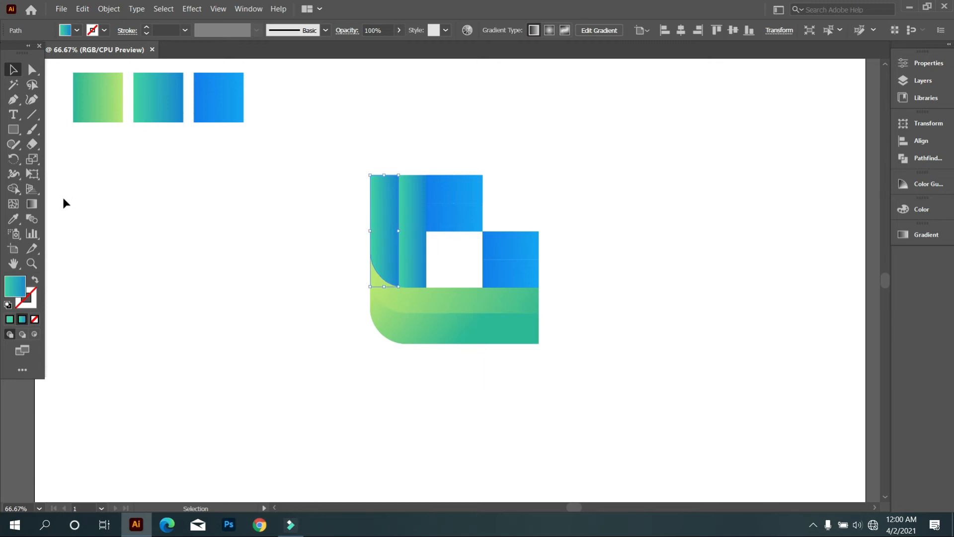
{"action": "left_click", "coordinate": [33, 201]}
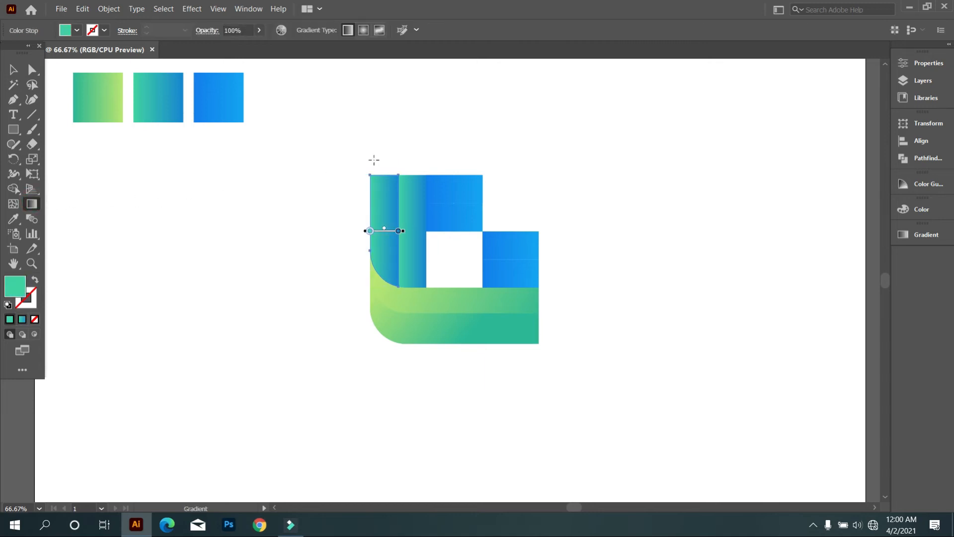
{"action": "left_click_drag", "start_coordinate": [392, 150], "coordinate": [382, 256]}
{"action": "left_click_drag", "start_coordinate": [365, 162], "coordinate": [366, 292]}
{"action": "left_click_drag", "start_coordinate": [361, 257], "coordinate": [342, 157]}
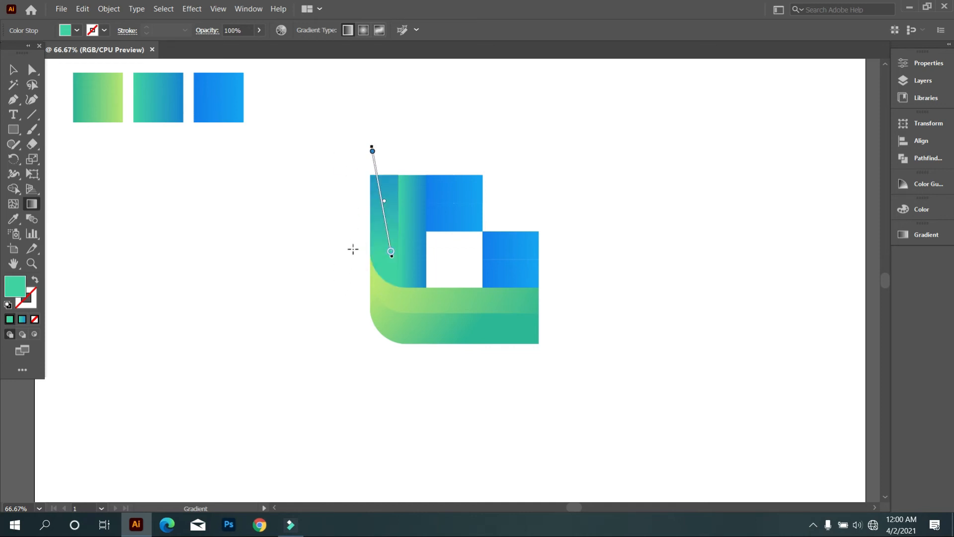
{"action": "left_click_drag", "start_coordinate": [359, 116], "coordinate": [348, 262]}
{"action": "mouse_move", "coordinate": [360, 143]}
{"action": "left_mouse_down"}
{"action": "mouse_move", "coordinate": [373, 214]}
{"action": "mouse_move", "coordinate": [365, 313]}
{"action": "left_mouse_up"}
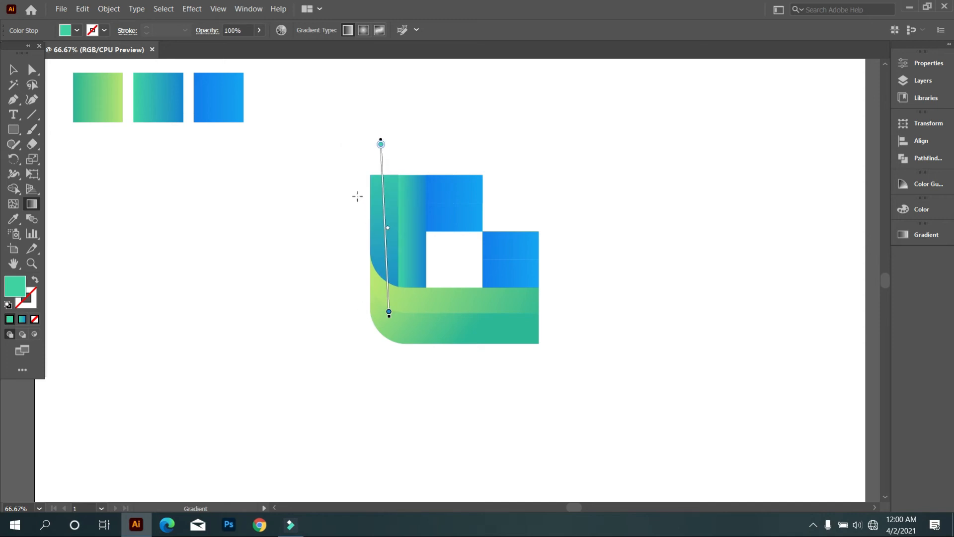
{"action": "left_click", "coordinate": [13, 69]}
{"action": "left_click", "coordinate": [181, 243]}
Redraw the inner vertical strip's gradient slightly slanted, from green above its upper end to darker blue near its lower end.
{"action": "left_click", "coordinate": [409, 214]}
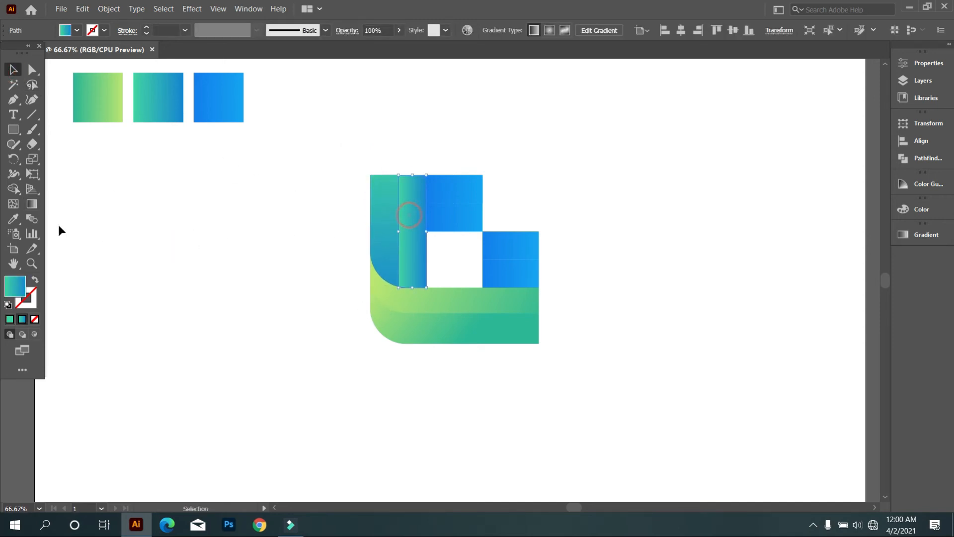
{"action": "left_click", "coordinate": [31, 204]}
{"action": "left_click_drag", "start_coordinate": [420, 225], "coordinate": [413, 306]}
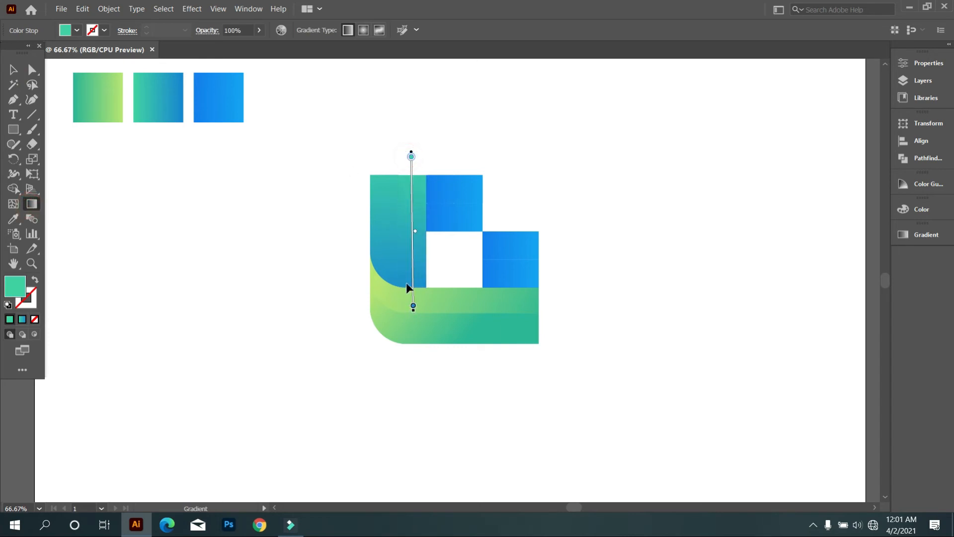
{"action": "mouse_move", "coordinate": [412, 148]}
{"action": "left_mouse_down"}
{"action": "mouse_move", "coordinate": [425, 145]}
{"action": "mouse_move", "coordinate": [420, 275]}
{"action": "left_mouse_up"}
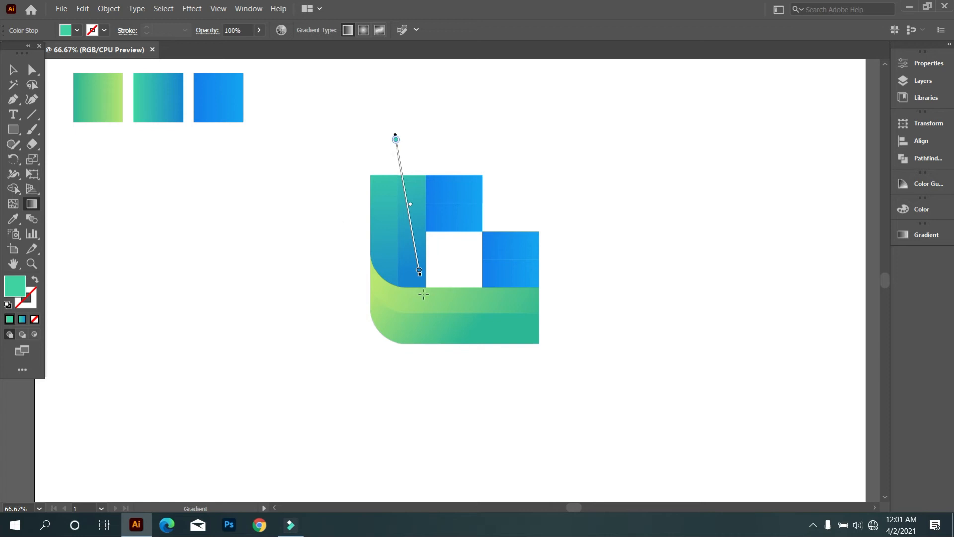
{"action": "left_click", "coordinate": [13, 70]}
{"action": "left_click", "coordinate": [214, 293]}
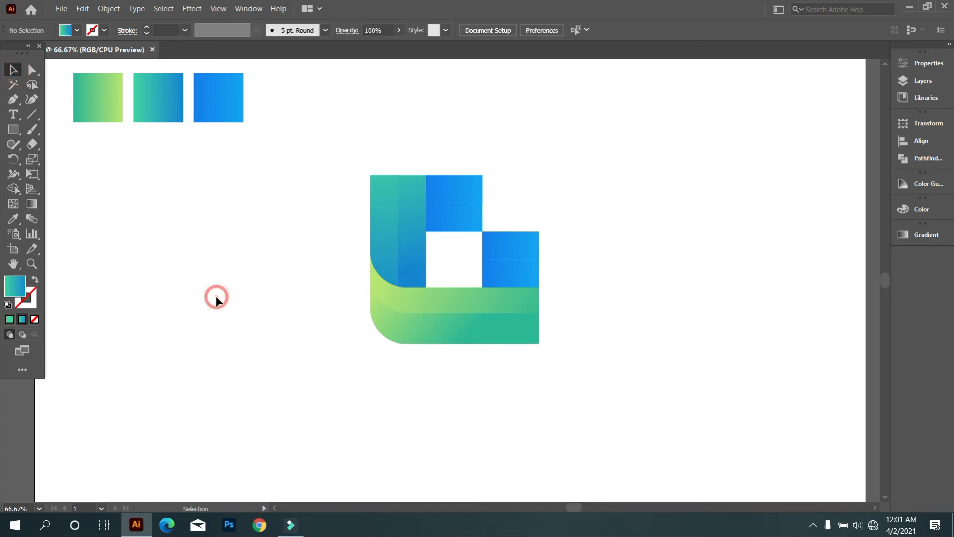
Redraw the gradient on the upper half of the top blue block diagonally, from dark blue beyond its upper left to light blue at its lower right.
{"action": "left_click", "coordinate": [463, 183]}
{"action": "left_click", "coordinate": [32, 202]}
{"action": "left_click_drag", "start_coordinate": [413, 112], "coordinate": [518, 185]}
{"action": "left_click_drag", "start_coordinate": [452, 154], "coordinate": [524, 202]}
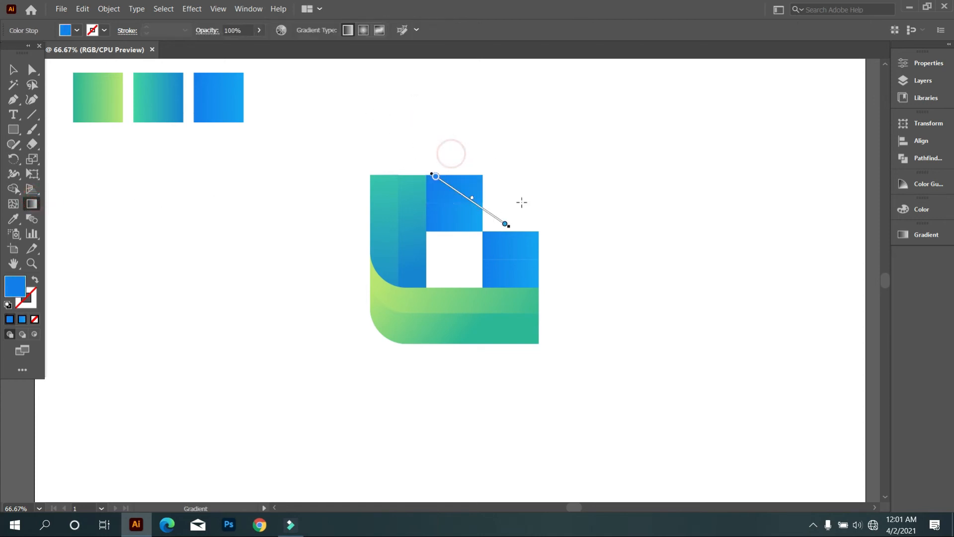
{"action": "left_click_drag", "start_coordinate": [423, 125], "coordinate": [499, 182]}
{"action": "left_click", "coordinate": [13, 69]}
{"action": "left_click", "coordinate": [169, 342]}
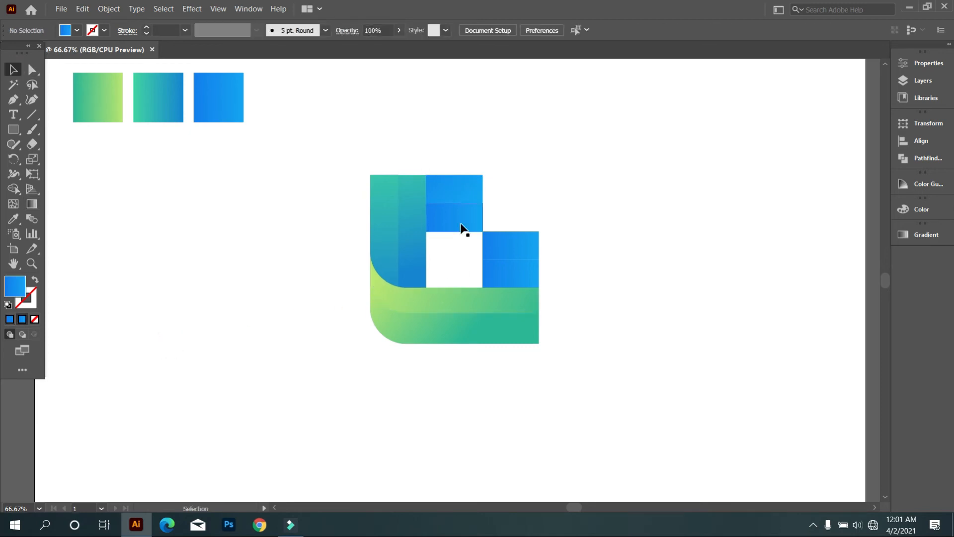
Redraw the gradient on the upper half of the right blue block diagonally from beyond its lower right, leaving the piece light blue.
{"action": "left_click", "coordinate": [532, 243]}
{"action": "left_click", "coordinate": [31, 204]}
{"action": "left_click_drag", "start_coordinate": [590, 294], "coordinate": [464, 216]}
{"action": "left_click_drag", "start_coordinate": [574, 226], "coordinate": [448, 191]}
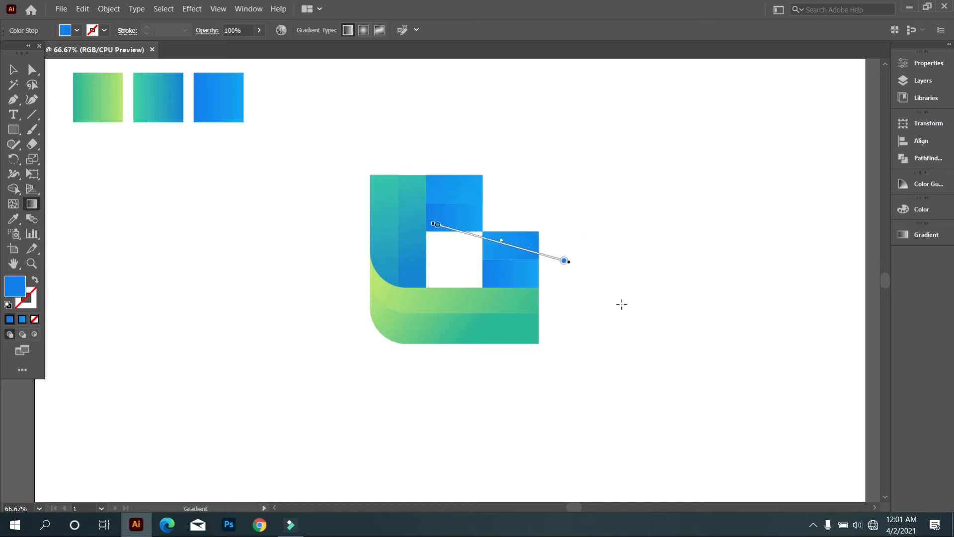
{"action": "left_click_drag", "start_coordinate": [622, 304], "coordinate": [598, 274]}
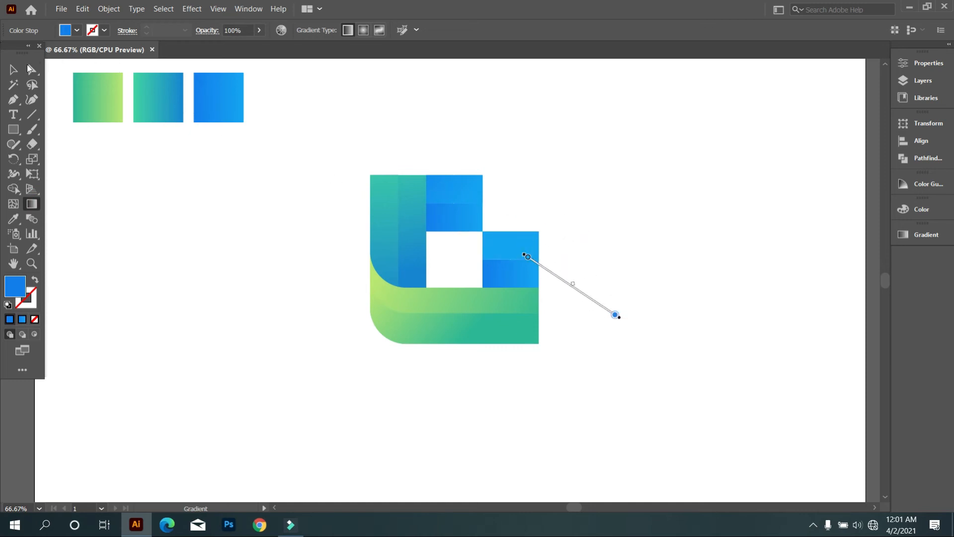
{"action": "left_click", "coordinate": [13, 70]}
{"action": "left_click", "coordinate": [252, 304]}
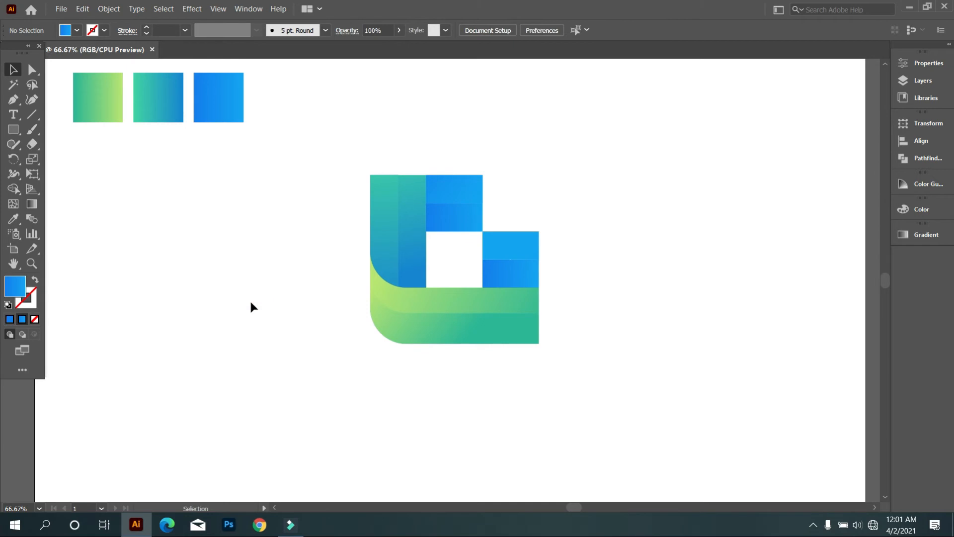
Draw a closed Pen shape over the fold, curving from the vertical bar's outer edge past its inner edge and enclosing the rounded green corner.
{"action": "scroll", "coordinate": [418, 371], "scroll_direction": "down", "scroll_amount": 2}
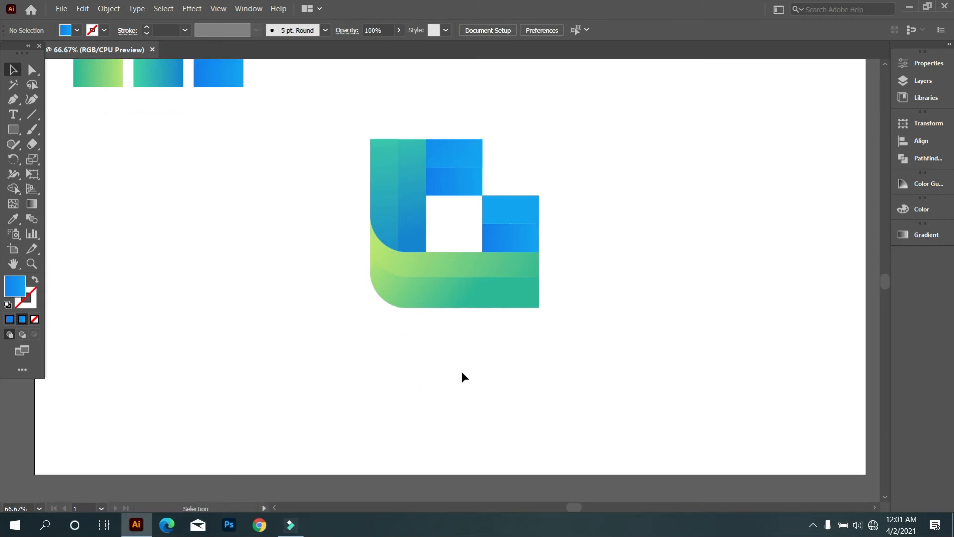
{"action": "scroll", "coordinate": [497, 268], "scroll_direction": "up", "scroll_amount": 2}
{"action": "left_click", "coordinate": [669, 313]}
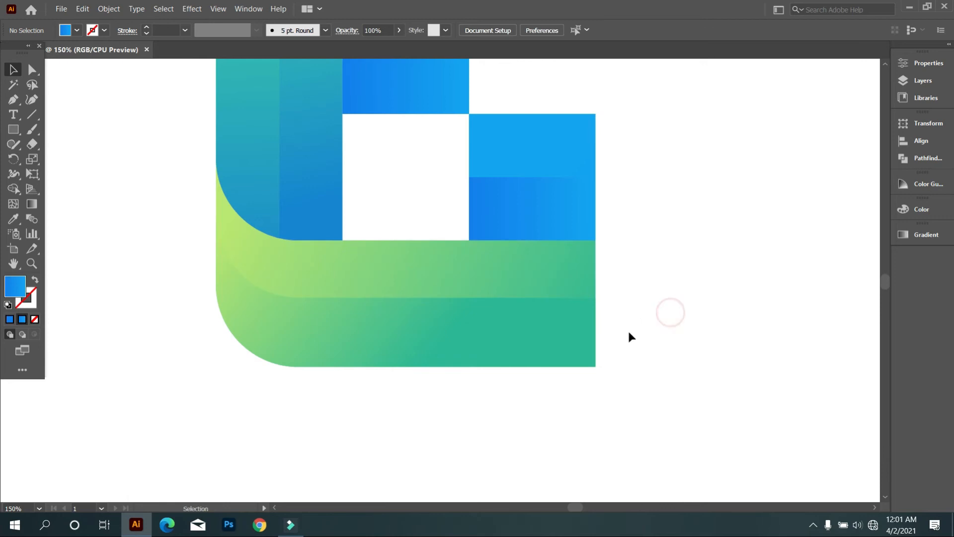
{"action": "scroll", "coordinate": [503, 325], "scroll_direction": "up", "scroll_amount": 1}
{"action": "left_click", "coordinate": [13, 99]}
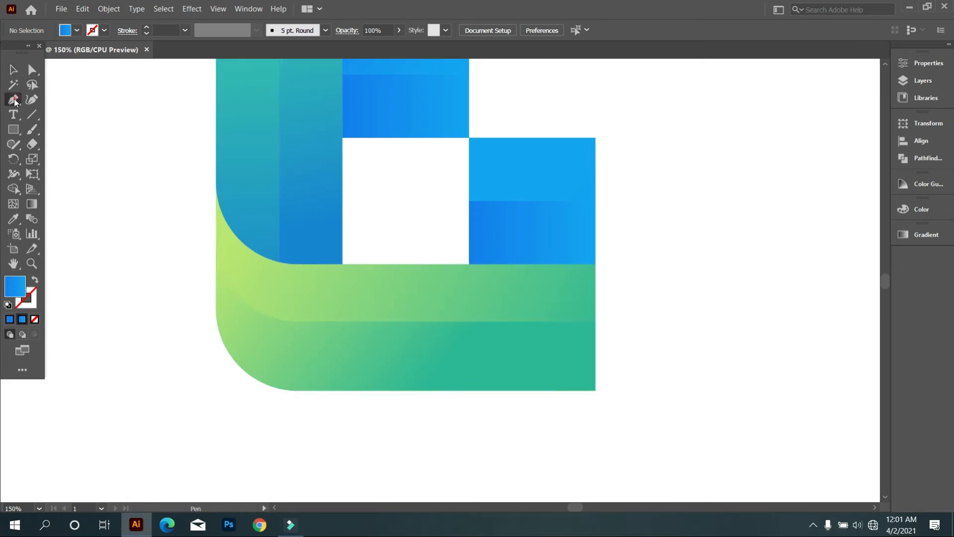
{"action": "left_click", "coordinate": [215, 182]}
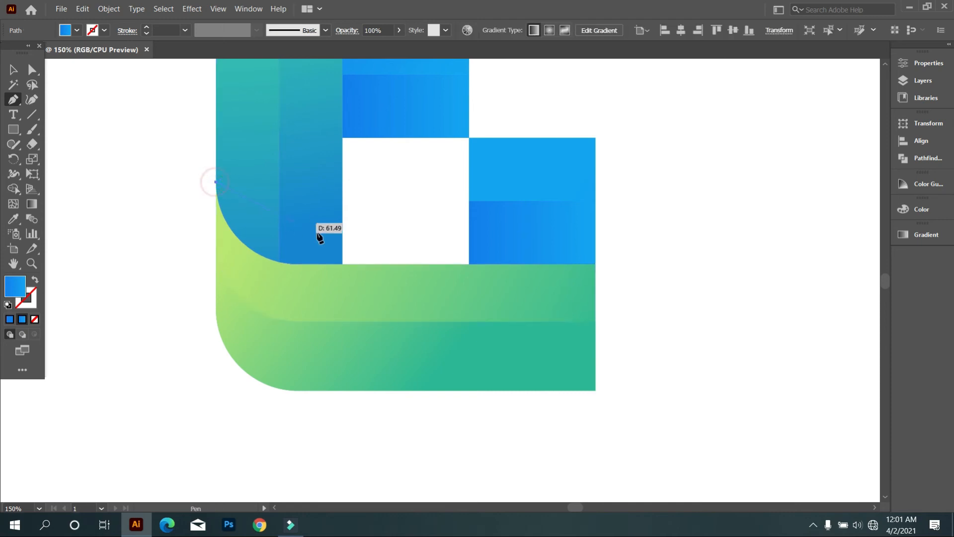
{"action": "left_click_drag", "start_coordinate": [365, 228], "coordinate": [469, 205]}
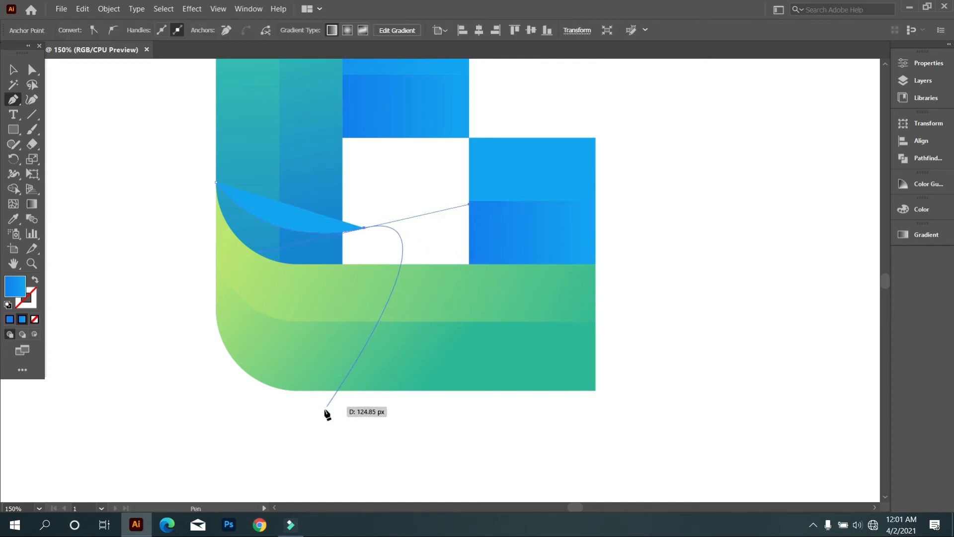
{"action": "left_click_drag", "start_coordinate": [314, 414], "coordinate": [192, 305]}
{"action": "left_click", "coordinate": [193, 306]}
{"action": "left_click", "coordinate": [174, 221]}
{"action": "left_click_drag", "start_coordinate": [216, 182], "coordinate": [216, 183]}
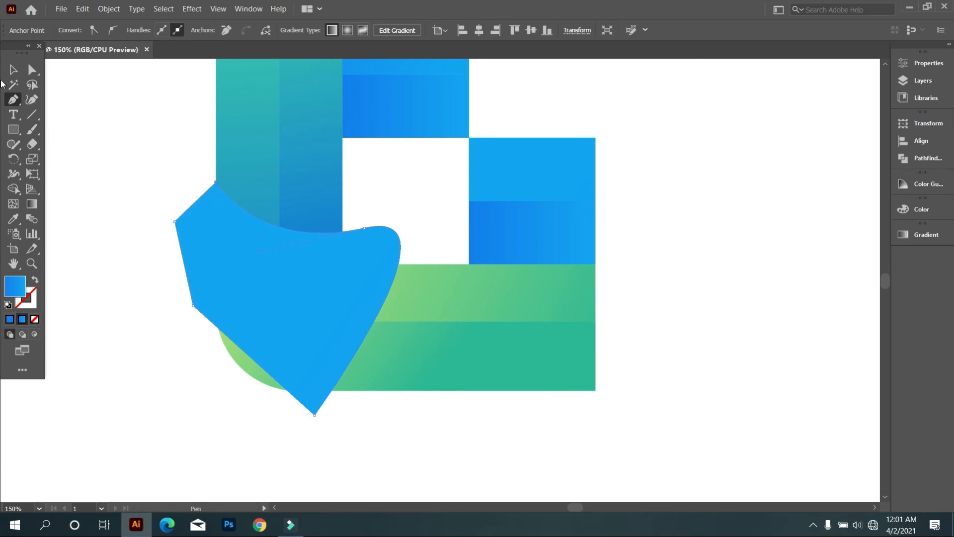
{"action": "left_click", "coordinate": [13, 70]}
{"action": "left_click", "coordinate": [67, 140]}
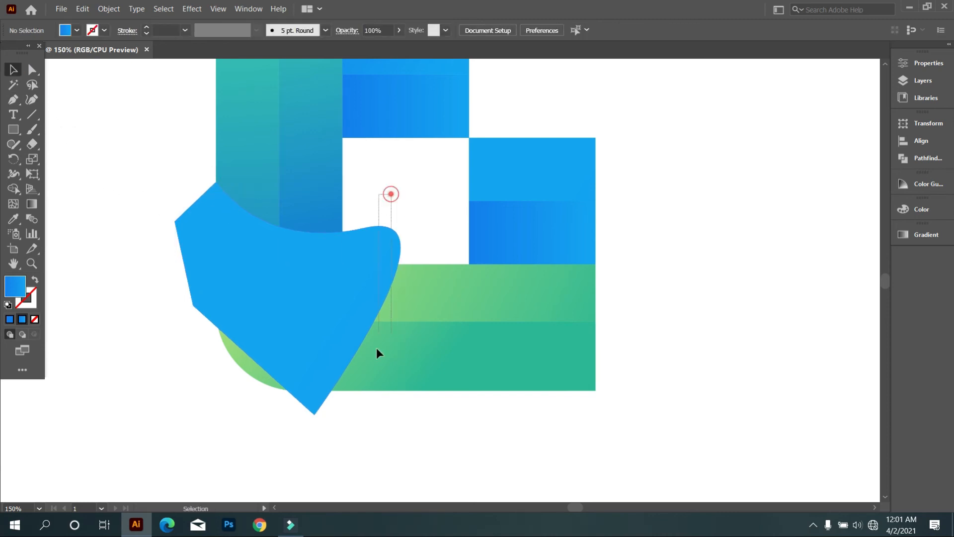
Separate the part of the drawn shape above the green bar with Shape Builder and delete the remainder covering the bar.
{"action": "left_click", "coordinate": [374, 369]}
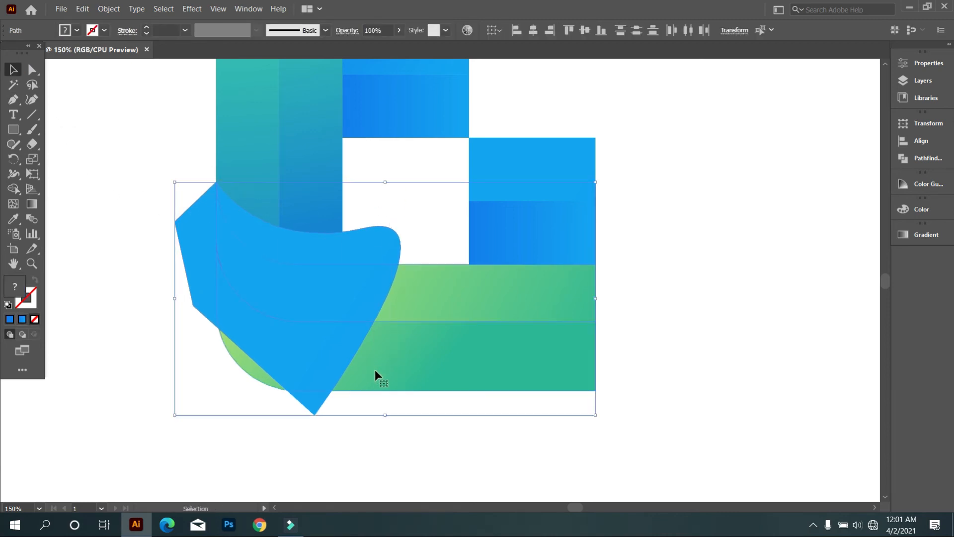
{"action": "left_click", "coordinate": [13, 189]}
{"action": "left_click", "coordinate": [264, 233]}
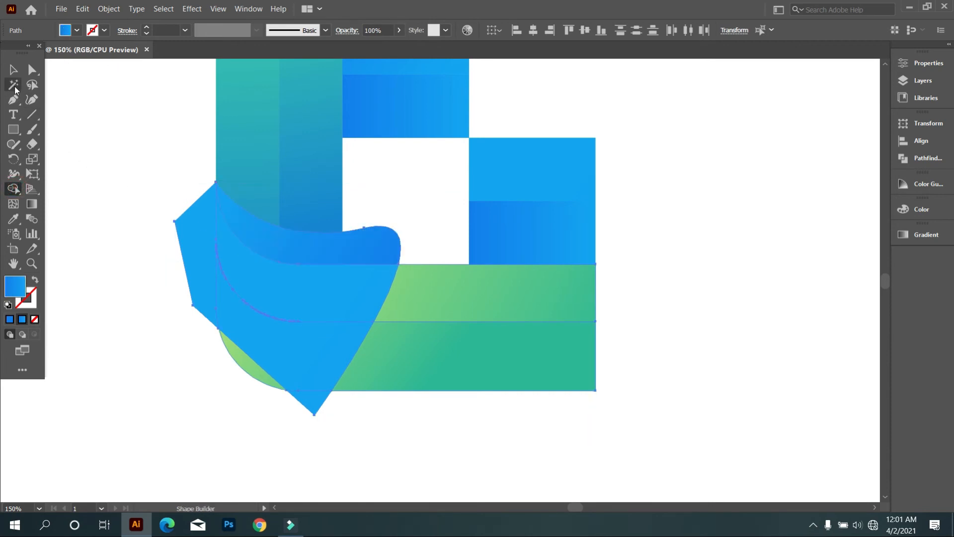
{"action": "left_click", "coordinate": [13, 70]}
{"action": "left_click", "coordinate": [81, 223]}
{"action": "left_click", "coordinate": [304, 342]}
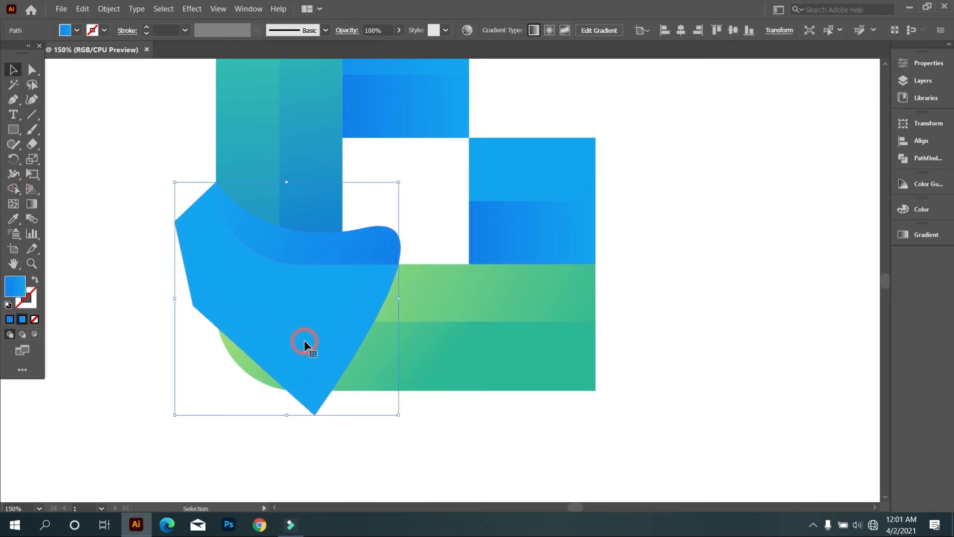
{"action": "key", "text": "Delete"}
Fill the curved piece above the green bar with black.
{"action": "left_click", "coordinate": [356, 238]}
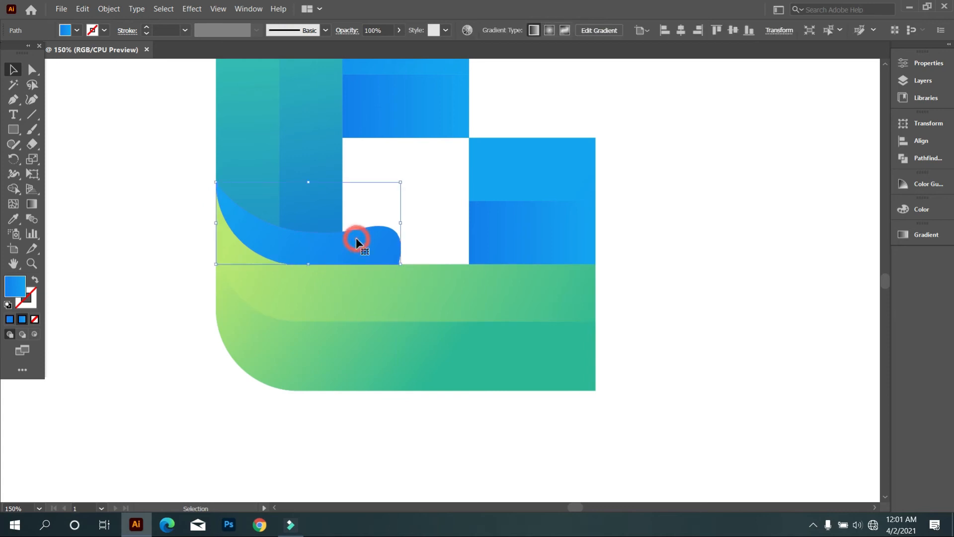
{"action": "left_click", "coordinate": [76, 31]}
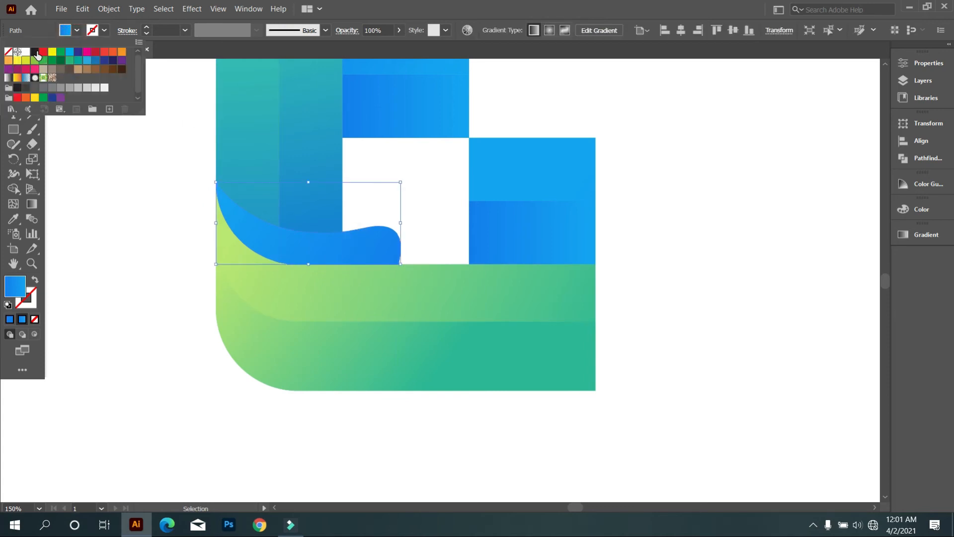
{"action": "left_click", "coordinate": [37, 55]}
{"action": "left_click", "coordinate": [104, 187]}
{"action": "left_click", "coordinate": [132, 238]}
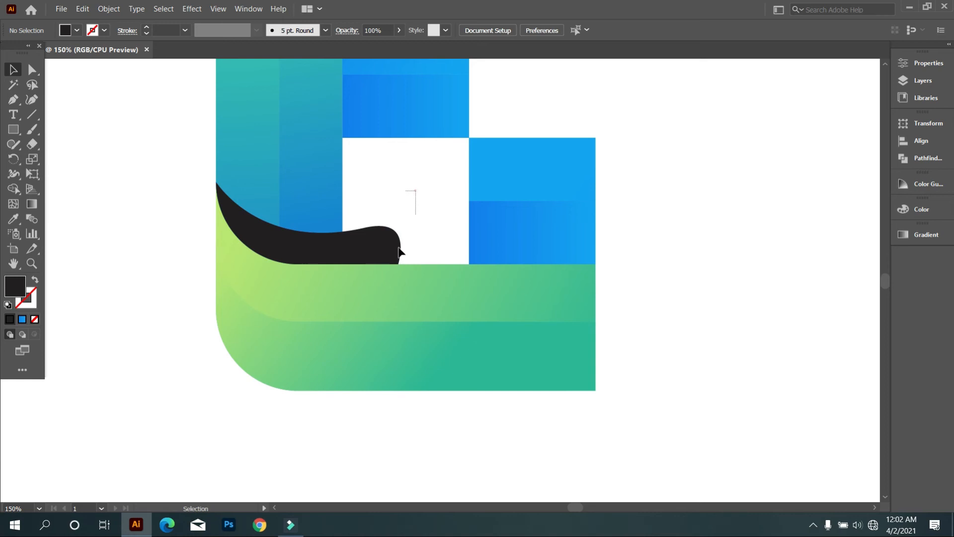
Try to trim the black curved piece with Shape Builder against the upper green strip only.
{"action": "left_click", "coordinate": [381, 318]}
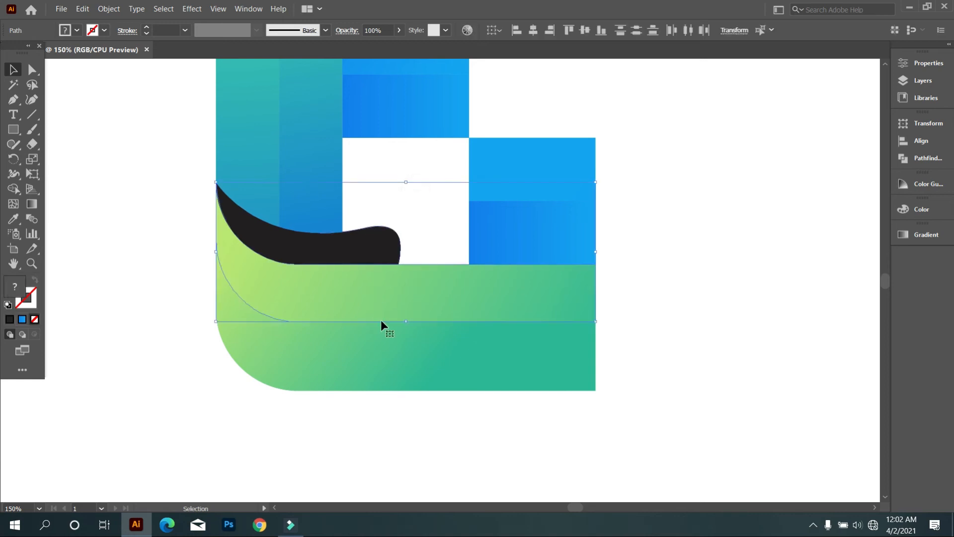
{"action": "left_click", "coordinate": [15, 190]}
{"action": "left_click", "coordinate": [380, 243]}
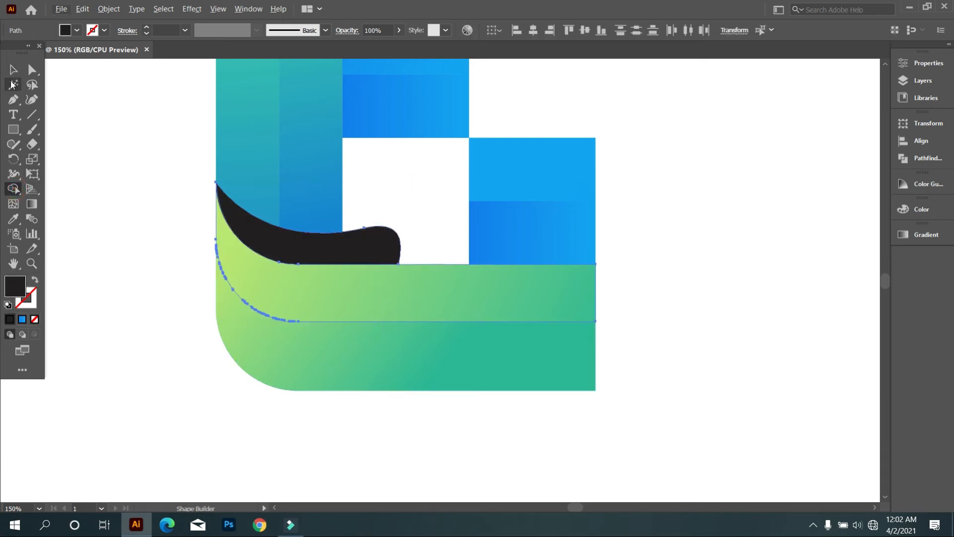
{"action": "key", "text": "v"}
{"action": "left_click", "coordinate": [95, 168]}
Trim away the black piece's overhang beyond the vertical bar's inner edge with Shape Builder, using the bar strips as boundaries.
{"action": "left_click_drag", "start_coordinate": [149, 154], "coordinate": [240, 254]}
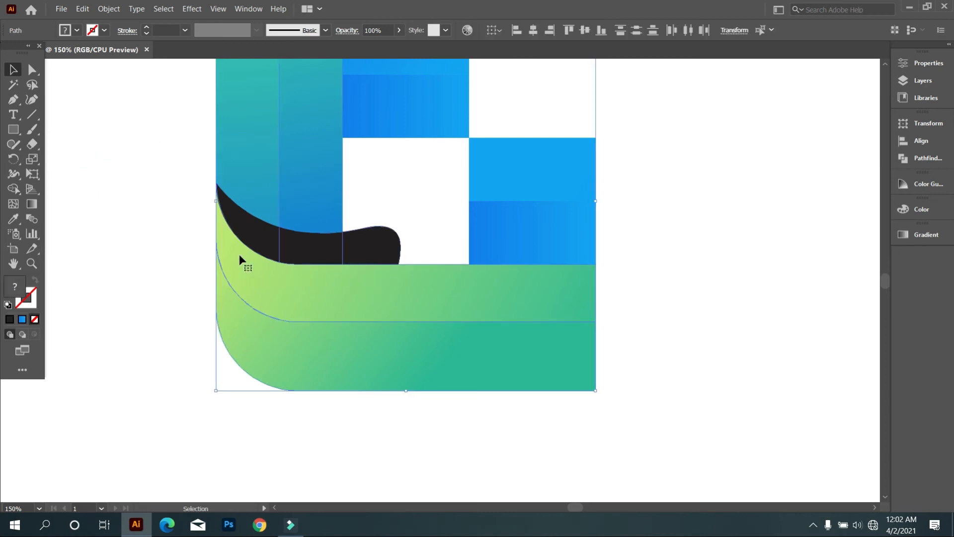
{"action": "left_click", "coordinate": [12, 190]}
{"action": "left_click_drag", "start_coordinate": [371, 260], "coordinate": [308, 271]}
{"action": "left_click", "coordinate": [13, 69]}
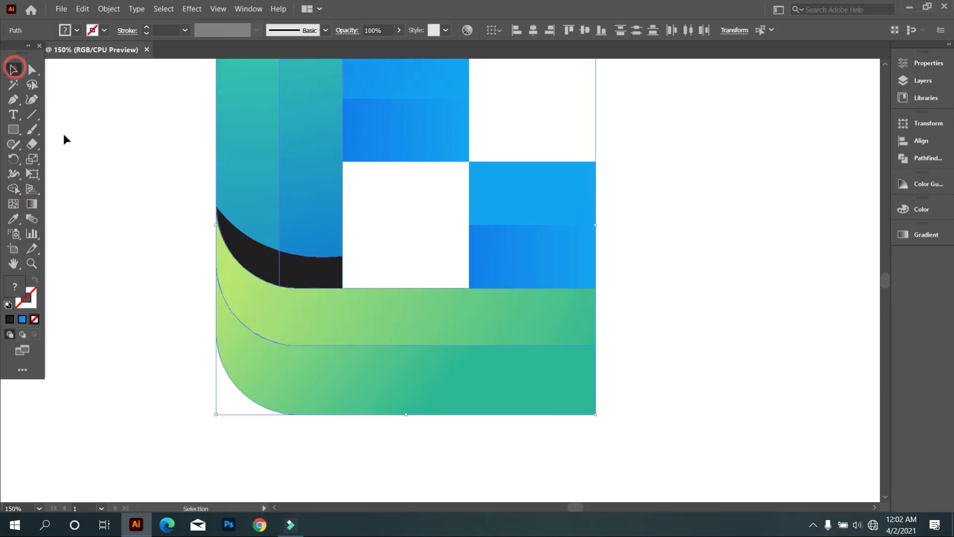
{"action": "left_click", "coordinate": [96, 165]}
Lower the black fold piece's opacity to 18% to form a soft shadow on the vertical bar.
{"action": "scroll", "coordinate": [201, 252], "scroll_direction": "down", "scroll_amount": 2}
{"action": "left_click", "coordinate": [249, 284]}
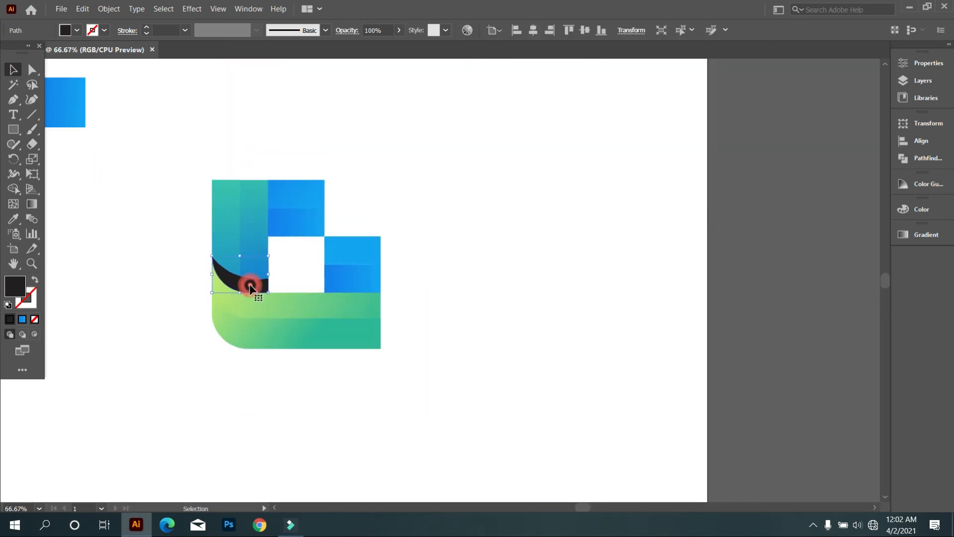
{"action": "left_click", "coordinate": [398, 31]}
{"action": "left_click_drag", "start_coordinate": [398, 45], "coordinate": [360, 46]}
{"action": "left_click", "coordinate": [389, 130]}
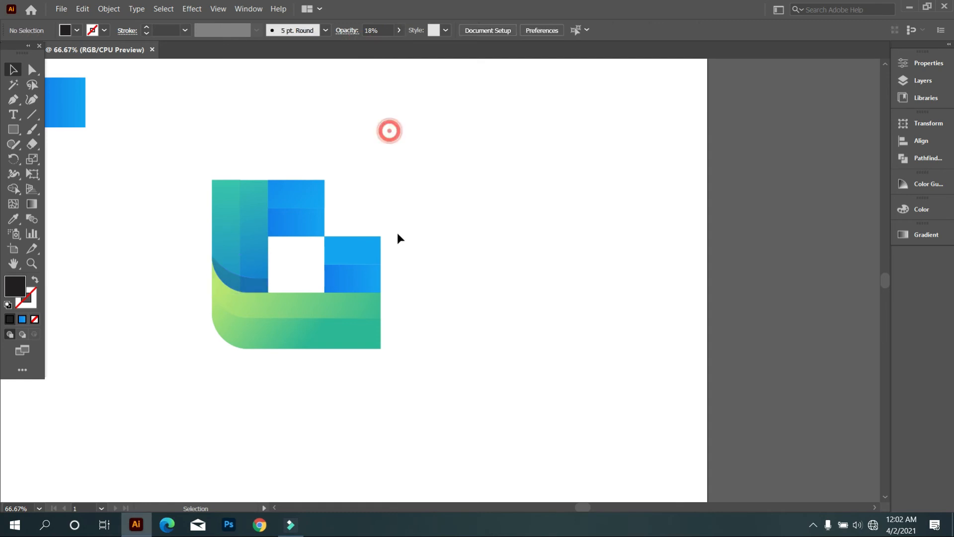
Draw a closed black five-point Pen shape over the vertical bar, with one edge slanting down across the upper blue square from its top inner corner.
{"action": "scroll", "coordinate": [437, 248], "scroll_direction": "down", "scroll_amount": 3}
{"action": "scroll", "coordinate": [394, 261], "scroll_direction": "up", "scroll_amount": 1}
{"action": "scroll", "coordinate": [398, 232], "scroll_direction": "up", "scroll_amount": 5}
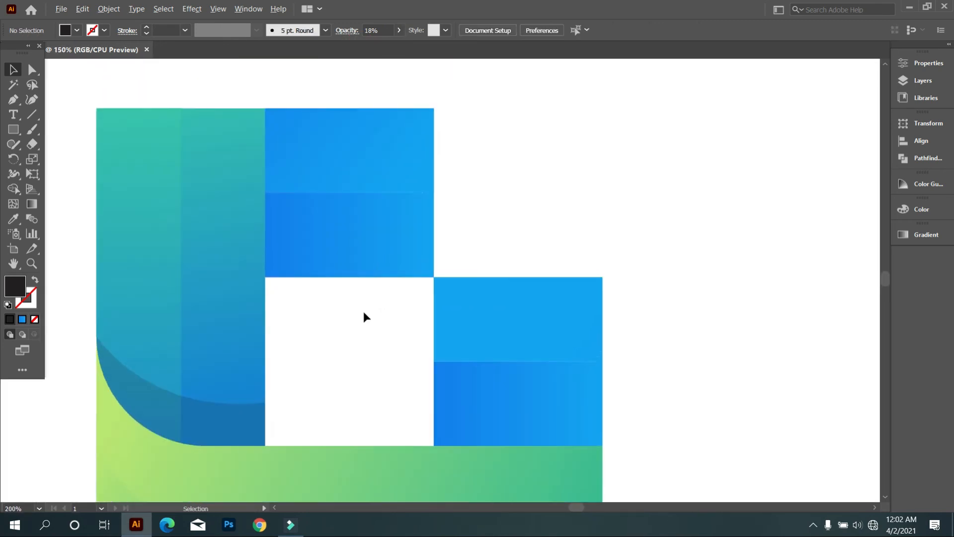
{"action": "scroll", "coordinate": [364, 315], "scroll_direction": "down", "scroll_amount": 1}
{"action": "left_click", "coordinate": [13, 100]}
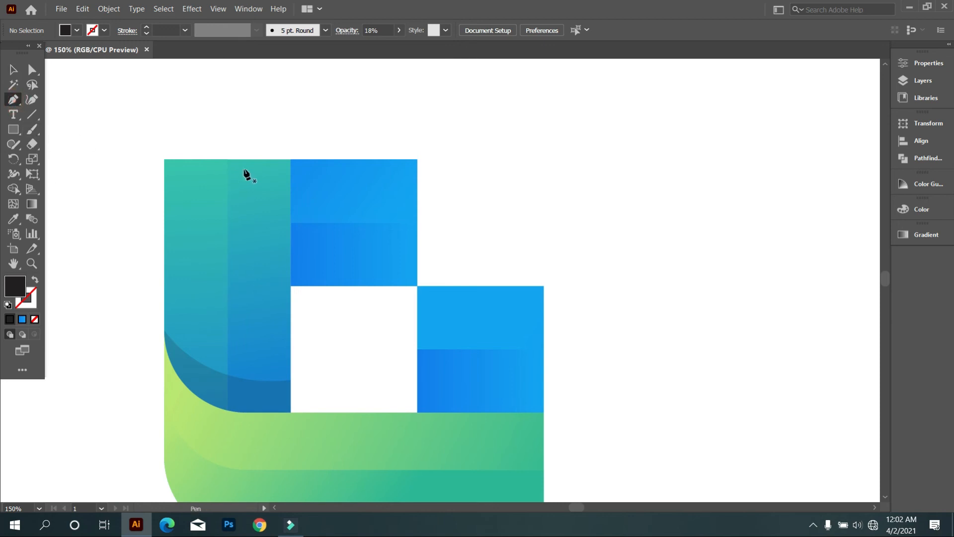
{"action": "left_click", "coordinate": [291, 159]}
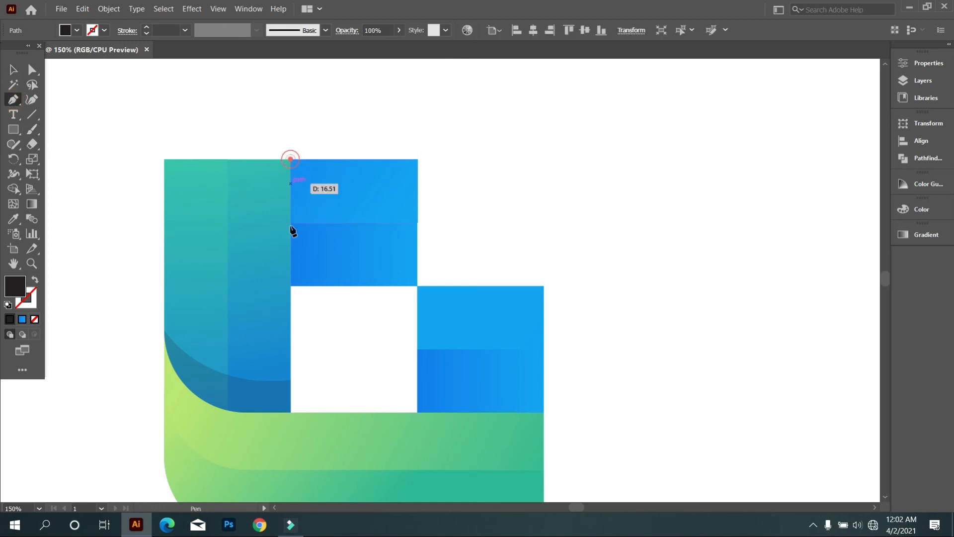
{"action": "left_click", "coordinate": [311, 300]}
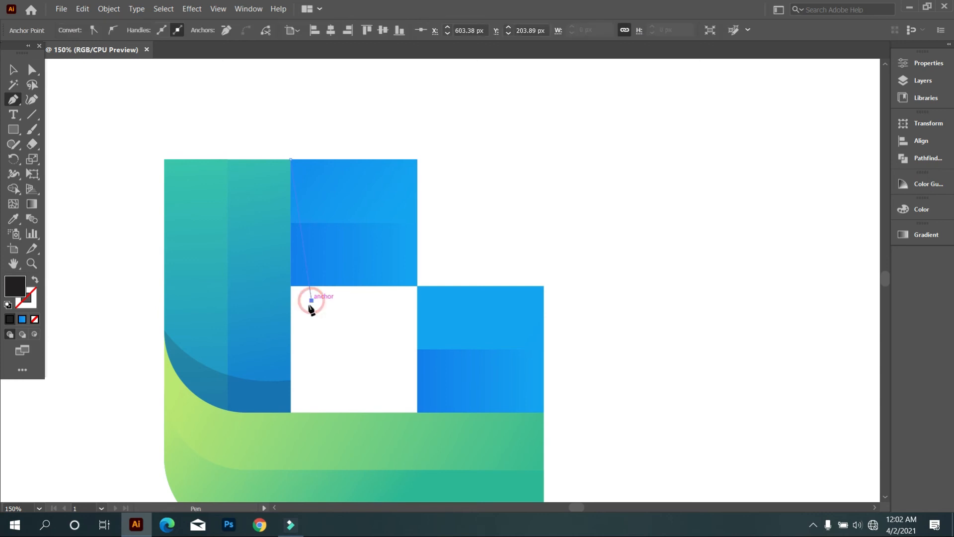
{"action": "left_click", "coordinate": [243, 315]}
{"action": "left_click", "coordinate": [186, 214]}
{"action": "left_click", "coordinate": [233, 120]}
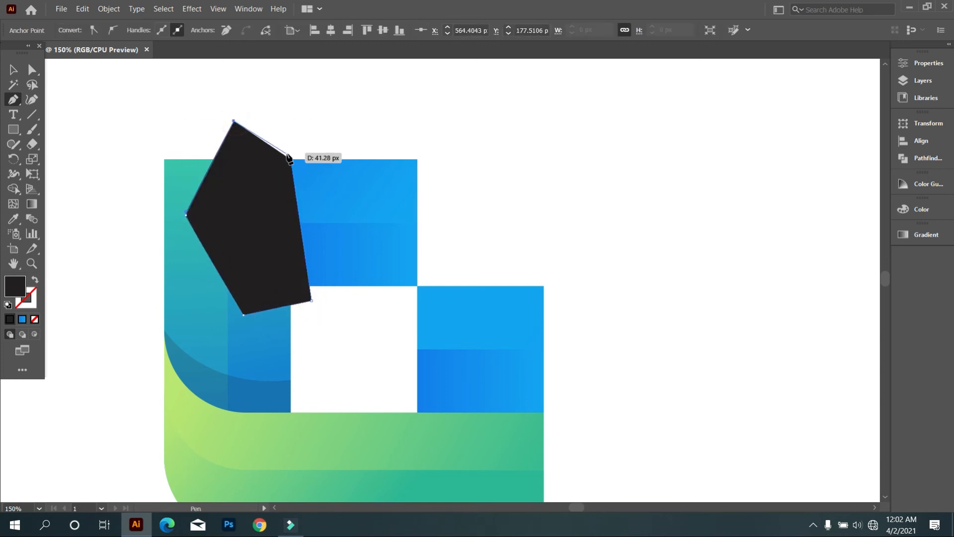
{"action": "left_click", "coordinate": [292, 159]}
{"action": "left_click", "coordinate": [15, 72]}
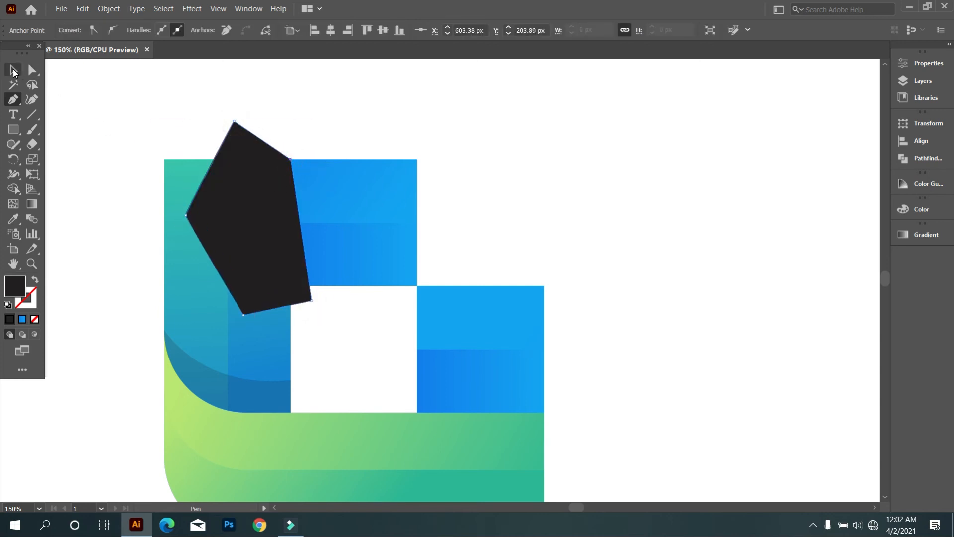
{"action": "left_click", "coordinate": [420, 129]}
Split the black shape along the vertical bar's inner edge with Shape Builder and delete the part covering the bar.
{"action": "left_click_drag", "start_coordinate": [324, 332], "coordinate": [274, 300]}
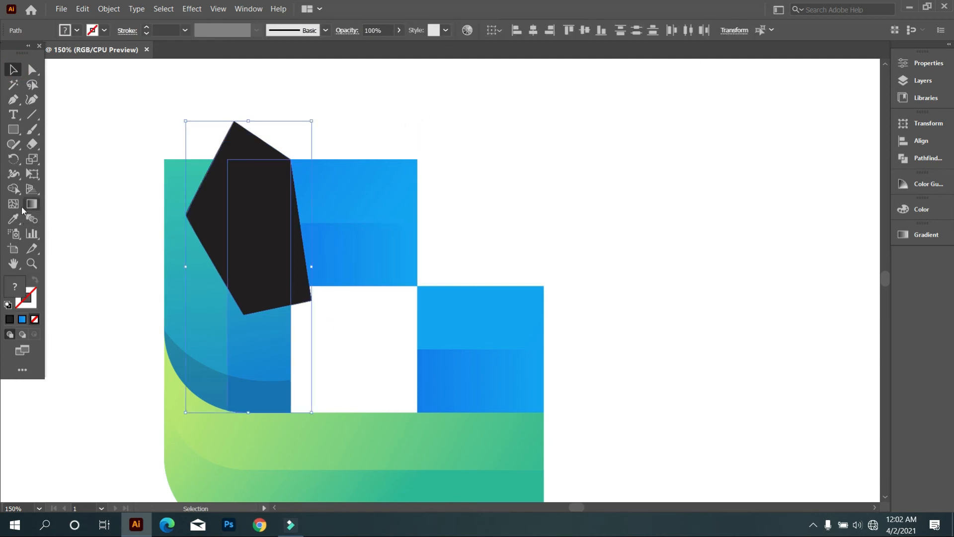
{"action": "left_click", "coordinate": [14, 189]}
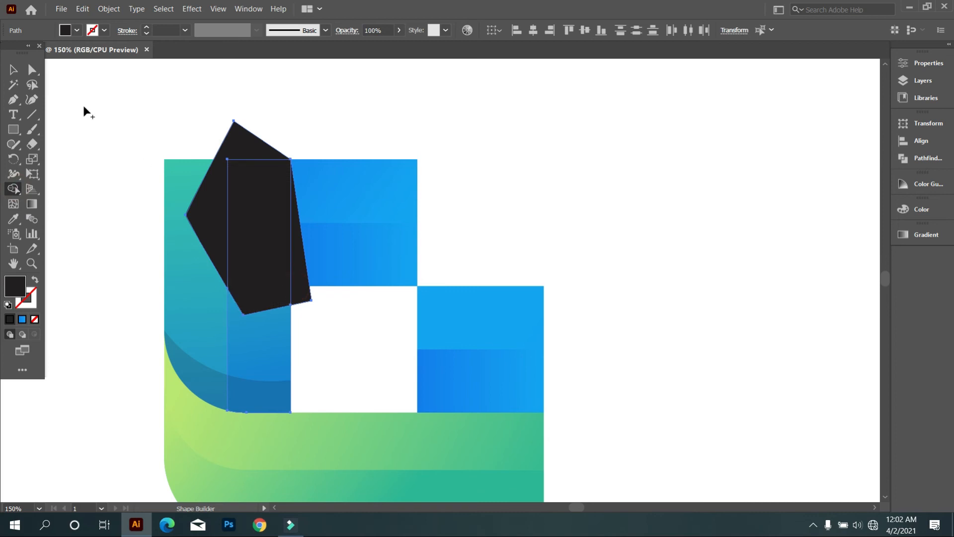
{"action": "left_click", "coordinate": [13, 69]}
{"action": "left_click", "coordinate": [106, 87]}
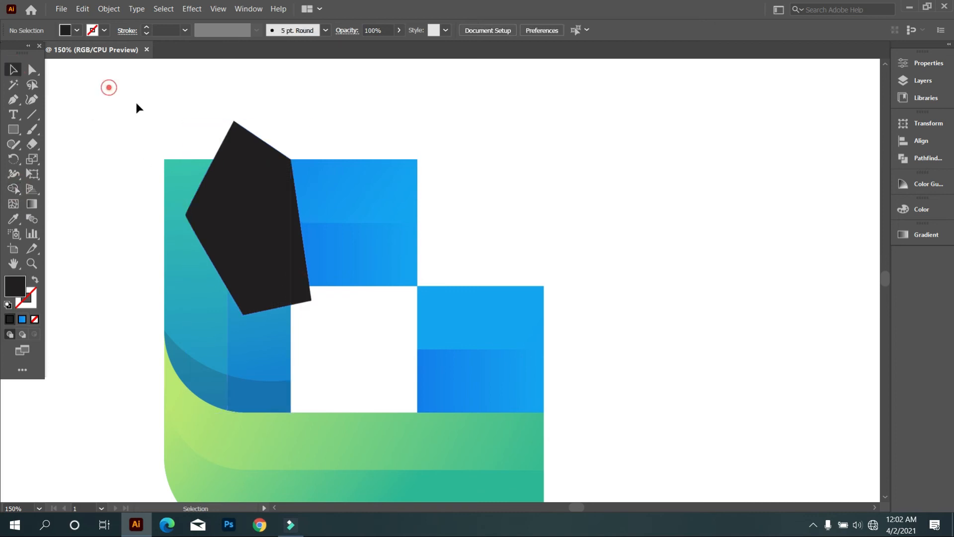
{"action": "left_click", "coordinate": [234, 152]}
{"action": "key", "text": "Delete"}
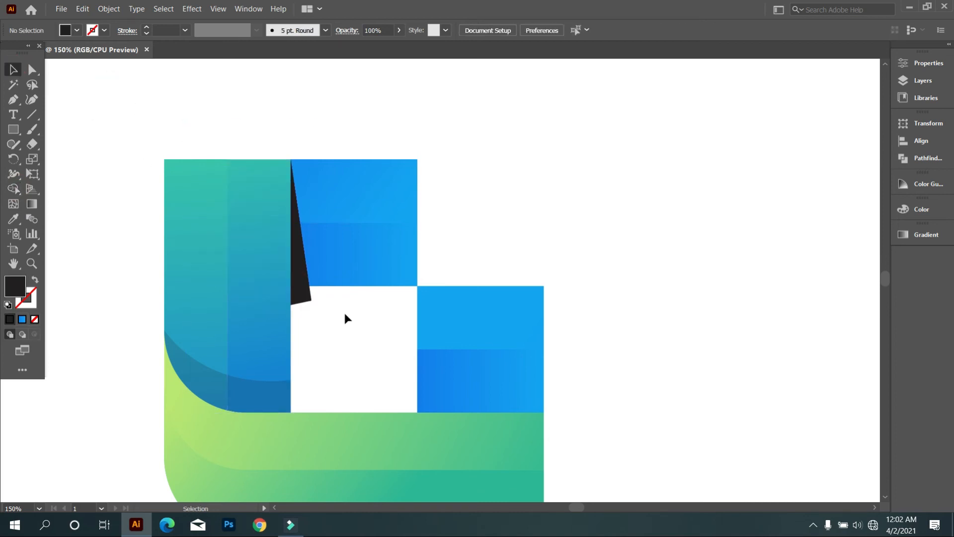
Trim off the black sliver's tip below the upper blue square with Shape Builder.
{"action": "left_click_drag", "start_coordinate": [339, 330], "coordinate": [289, 247]}
{"action": "left_click", "coordinate": [13, 189]}
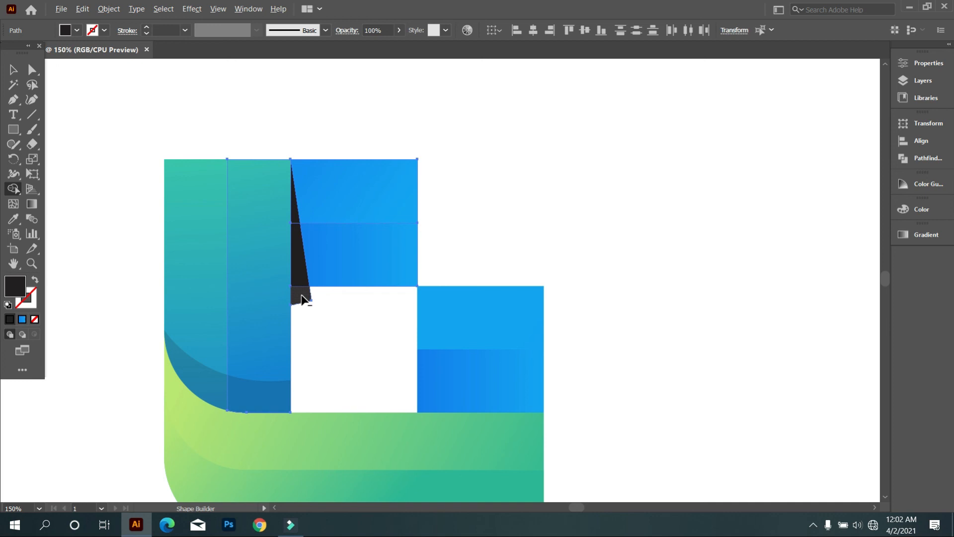
{"action": "left_click", "coordinate": [14, 70]}
{"action": "left_click", "coordinate": [340, 346]}
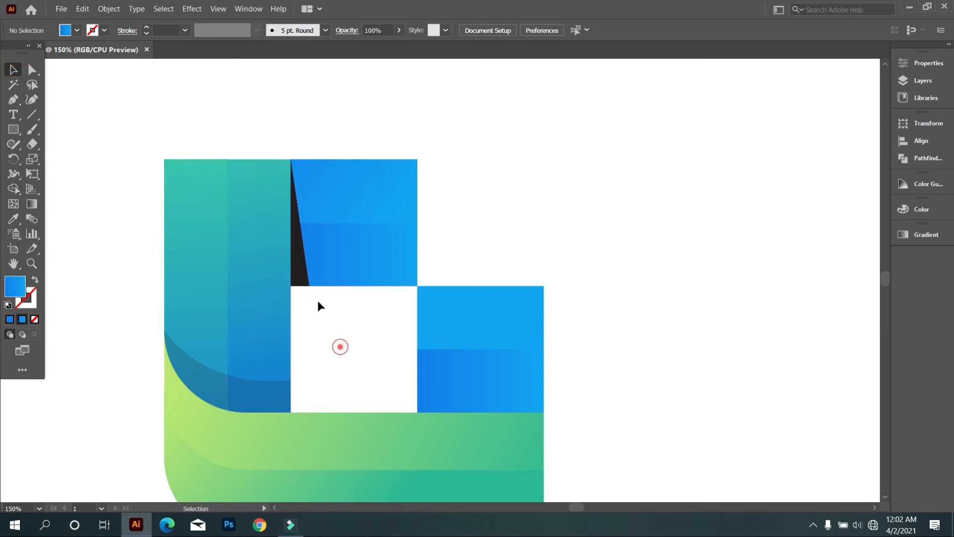
Lower the opacity of the black sliver on the upper blue square to 25%.
{"action": "left_click", "coordinate": [299, 274]}
{"action": "left_click", "coordinate": [399, 31]}
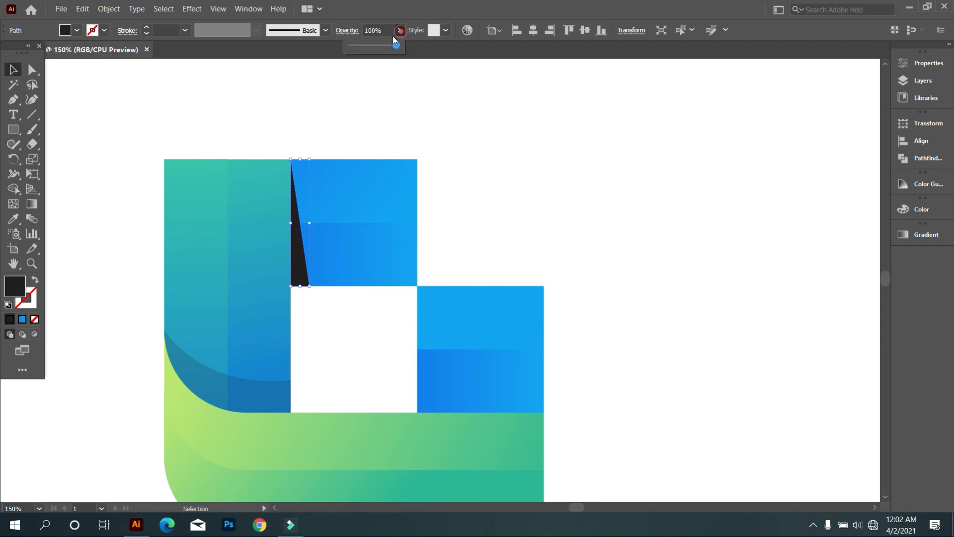
{"action": "left_click", "coordinate": [358, 46]}
{"action": "left_click", "coordinate": [363, 45]}
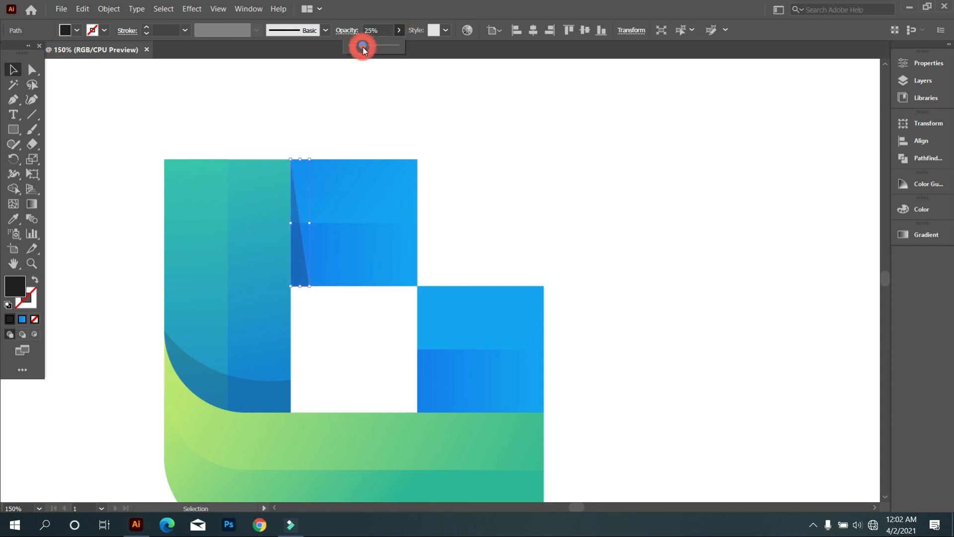
{"action": "left_click", "coordinate": [365, 97]}
Start a Pen shape with a sloping edge from the lower blue square's bottom outer corner to its inner edge just above the green bar.
{"action": "scroll", "coordinate": [341, 133], "scroll_direction": "down", "scroll_amount": 2}
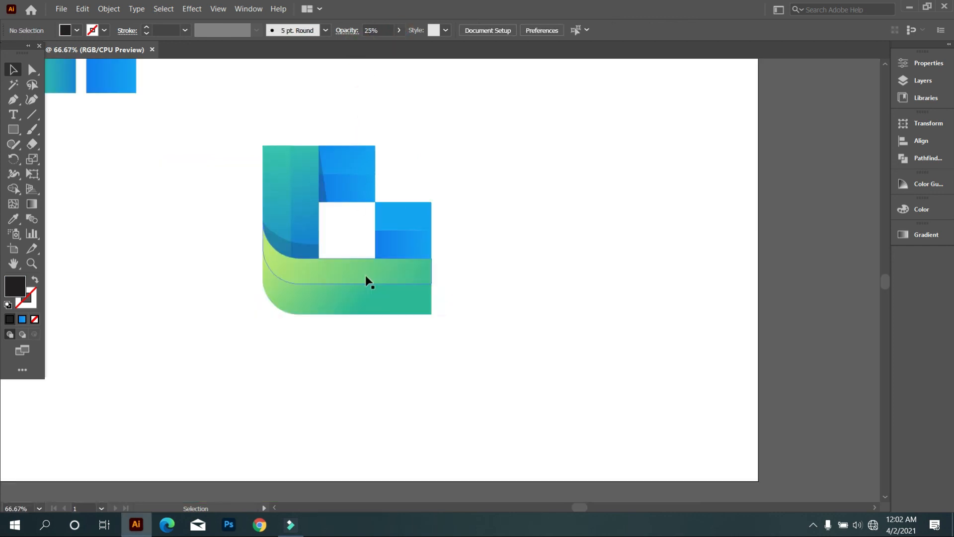
{"action": "scroll", "coordinate": [381, 290], "scroll_direction": "down", "scroll_amount": 2}
{"action": "scroll", "coordinate": [398, 306], "scroll_direction": "down", "scroll_amount": 1}
{"action": "scroll", "coordinate": [428, 277], "scroll_direction": "up", "scroll_amount": 1}
{"action": "scroll", "coordinate": [411, 272], "scroll_direction": "up", "scroll_amount": 3}
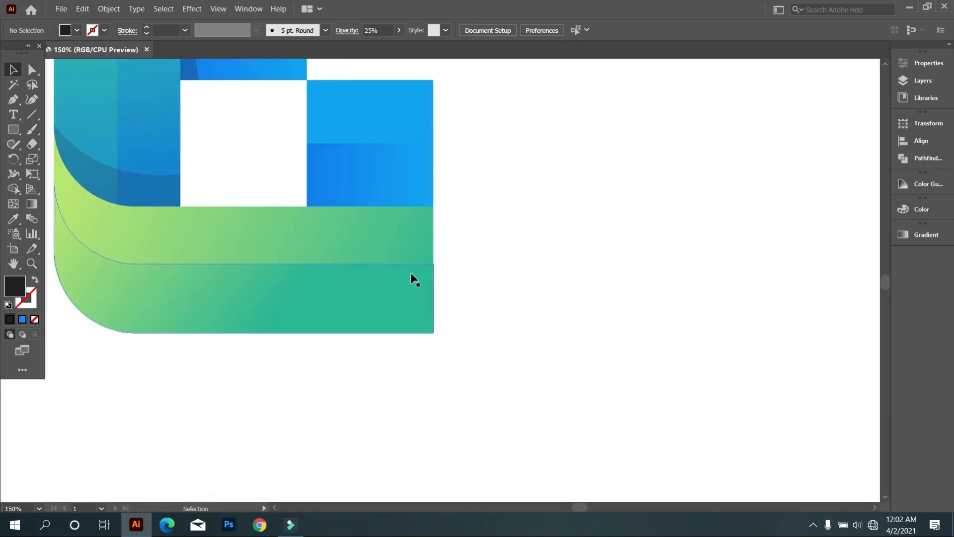
{"action": "left_click", "coordinate": [14, 102]}
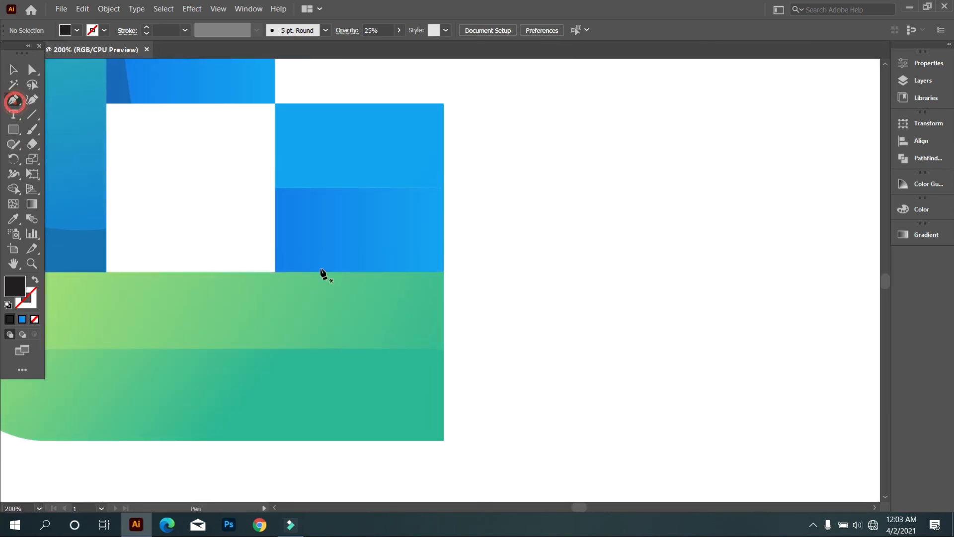
{"action": "left_click", "coordinate": [445, 272]}
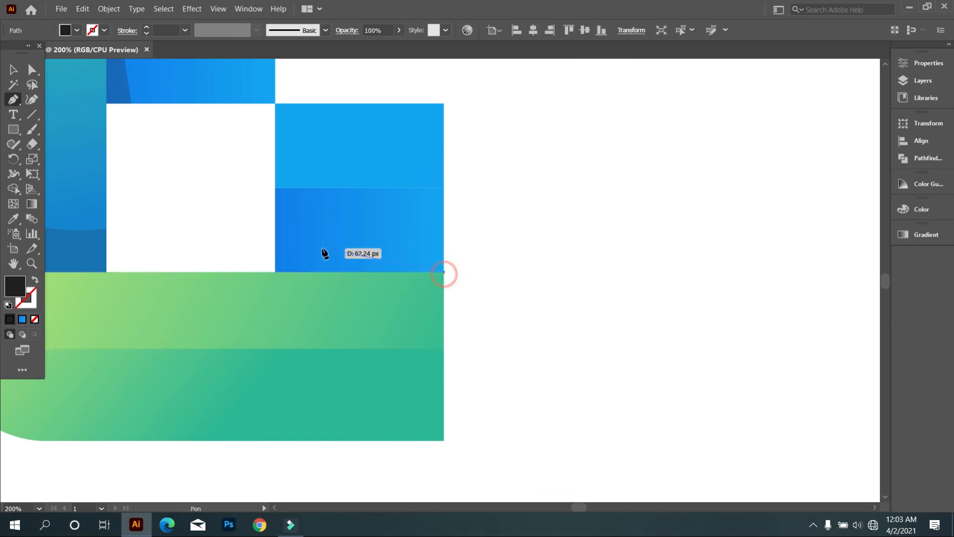
{"action": "left_click", "coordinate": [276, 253]}
{"action": "left_click", "coordinate": [231, 217]}
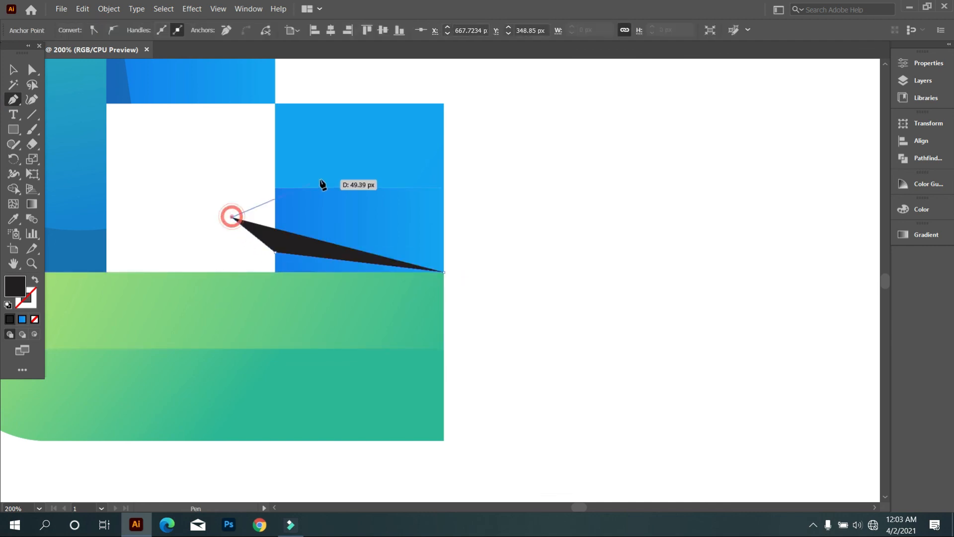
{"action": "left_click", "coordinate": [320, 180]}
{"action": "left_click", "coordinate": [431, 171]}
{"action": "left_click", "coordinate": [514, 221]}
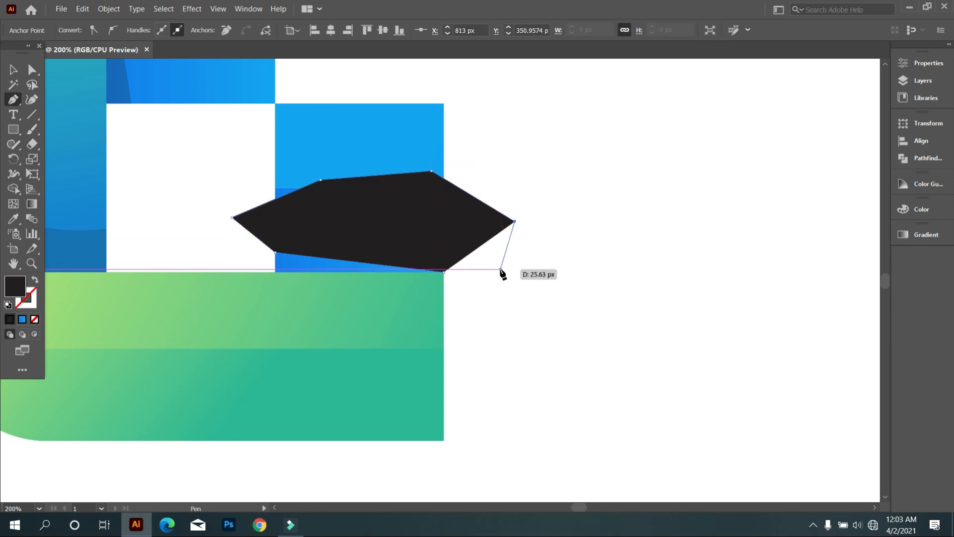
{"action": "key", "text": "ctrl+z"}
{"action": "key", "text": "ctrl+z"}
{"action": "key", "text": "ctrl+z"}
{"action": "key", "text": "ctrl+z"}
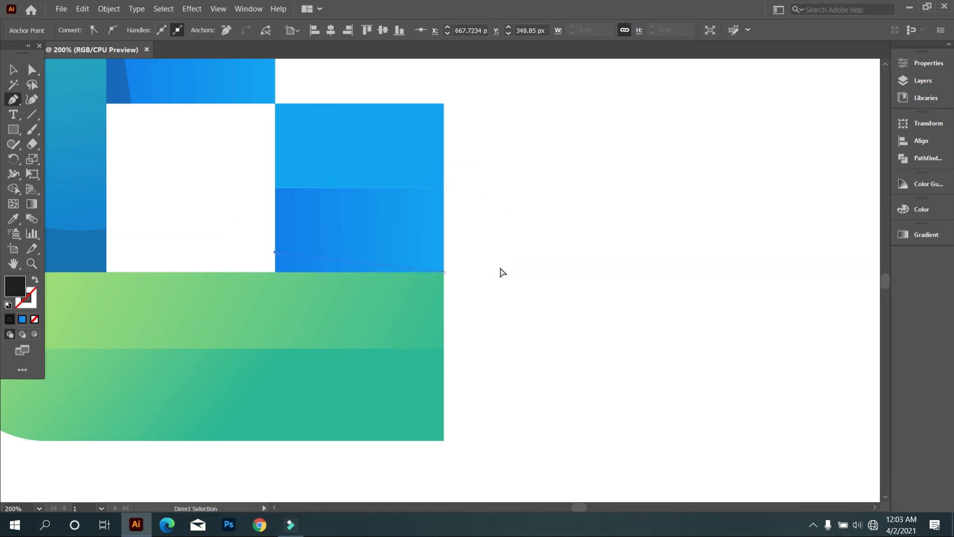
Complete the black Pen shape by running its remaining points down over the upper green strip and closing it at the starting corner.
{"action": "left_click", "coordinate": [218, 329]}
{"action": "left_click", "coordinate": [330, 339]}
{"action": "left_click_drag", "start_coordinate": [485, 331], "coordinate": [472, 298]}
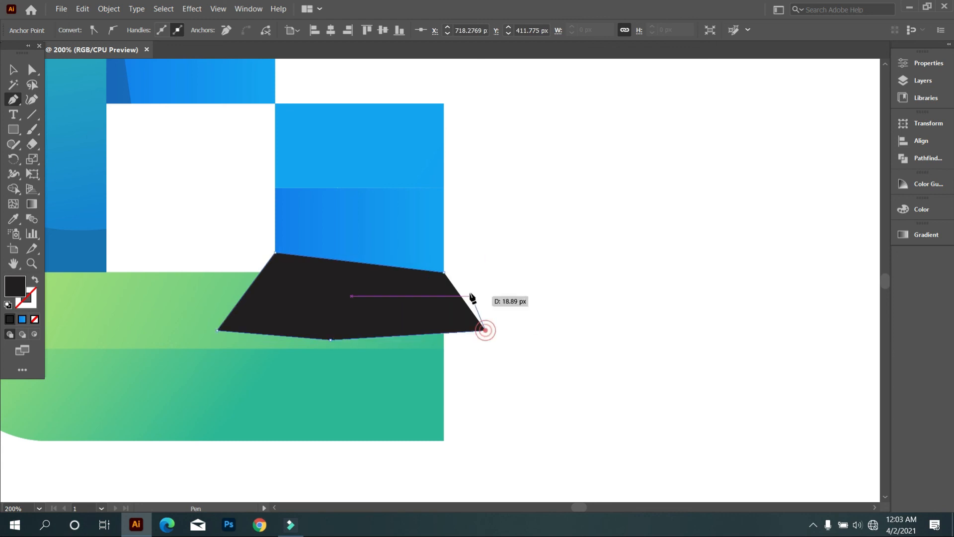
{"action": "left_click", "coordinate": [444, 272]}
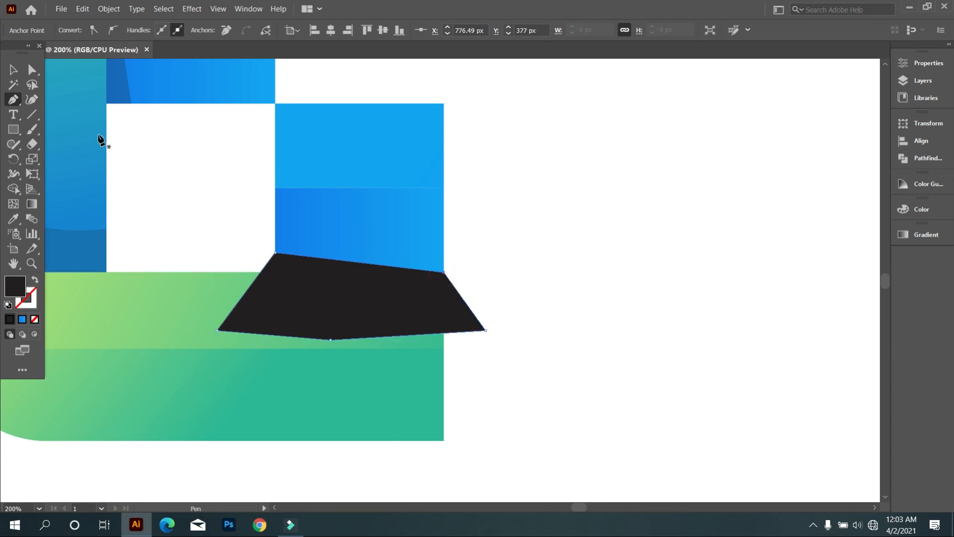
{"action": "left_click", "coordinate": [13, 70]}
{"action": "left_click", "coordinate": [190, 189]}
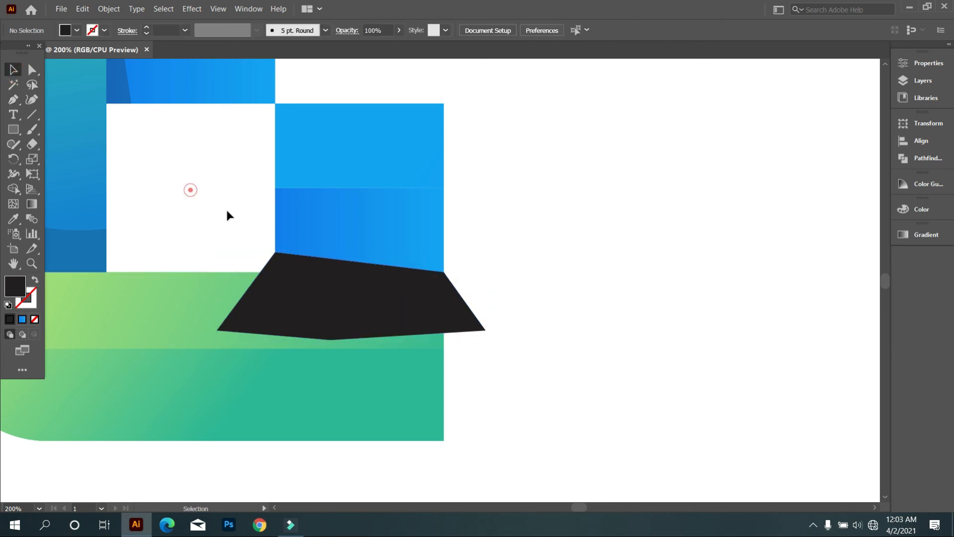
Try to split the black shape along the lower blue square's bottom edge with Shape Builder and delete the part covering the green bar.
{"action": "left_click", "coordinate": [317, 274]}
{"action": "left_click", "coordinate": [13, 189]}
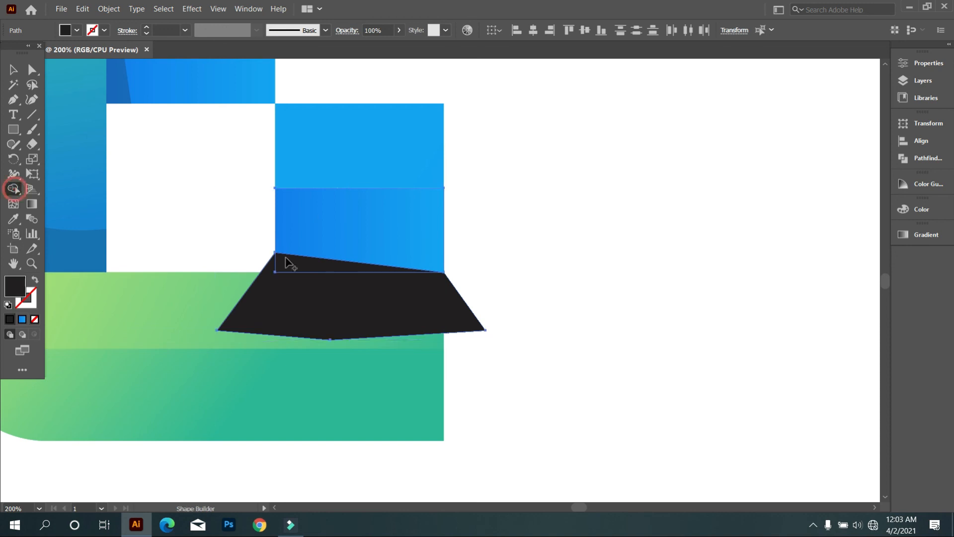
{"action": "left_click", "coordinate": [293, 264]}
{"action": "left_click", "coordinate": [13, 70]}
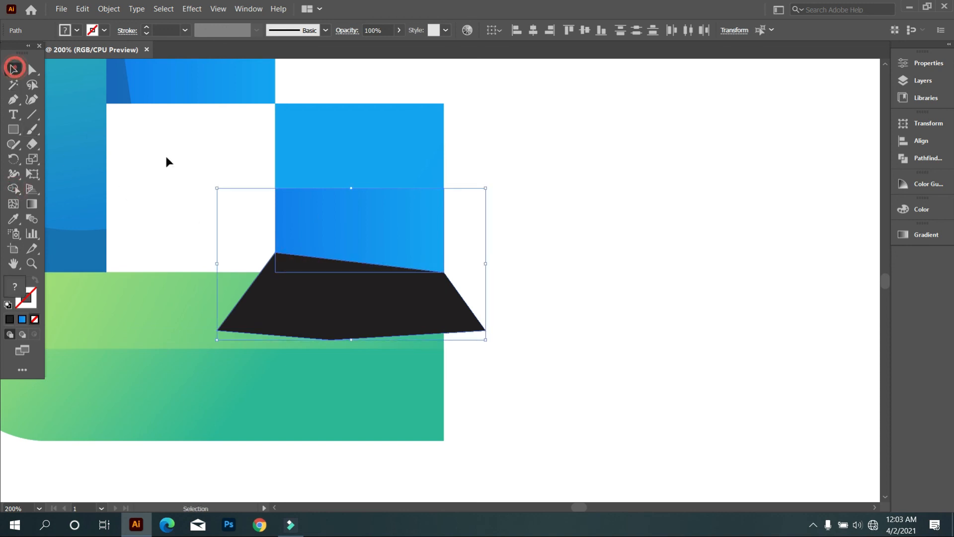
{"action": "left_click", "coordinate": [167, 157]}
{"action": "left_click", "coordinate": [302, 336]}
{"action": "key", "text": "Delete"}
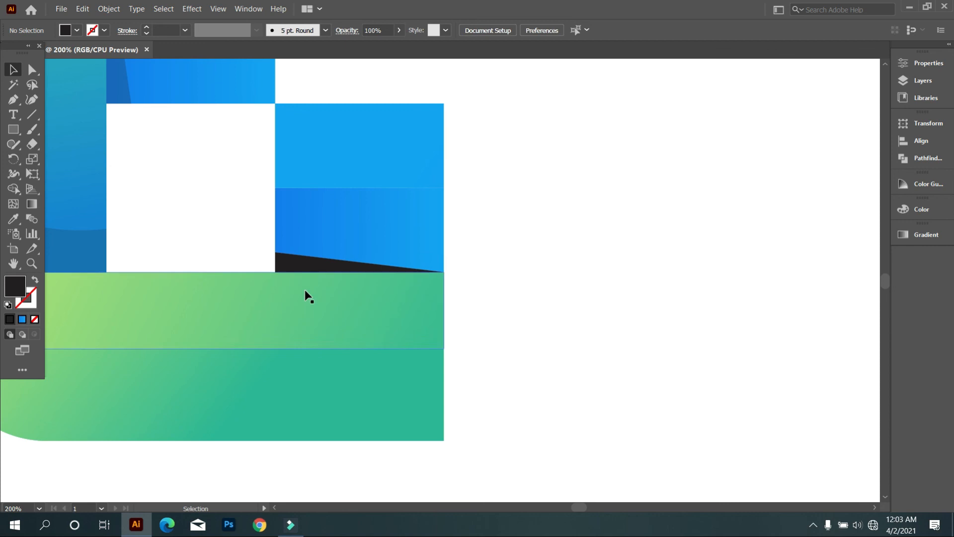
Try an opacity of 45% on the black wedge in the lower blue square.
{"action": "left_click", "coordinate": [309, 265]}
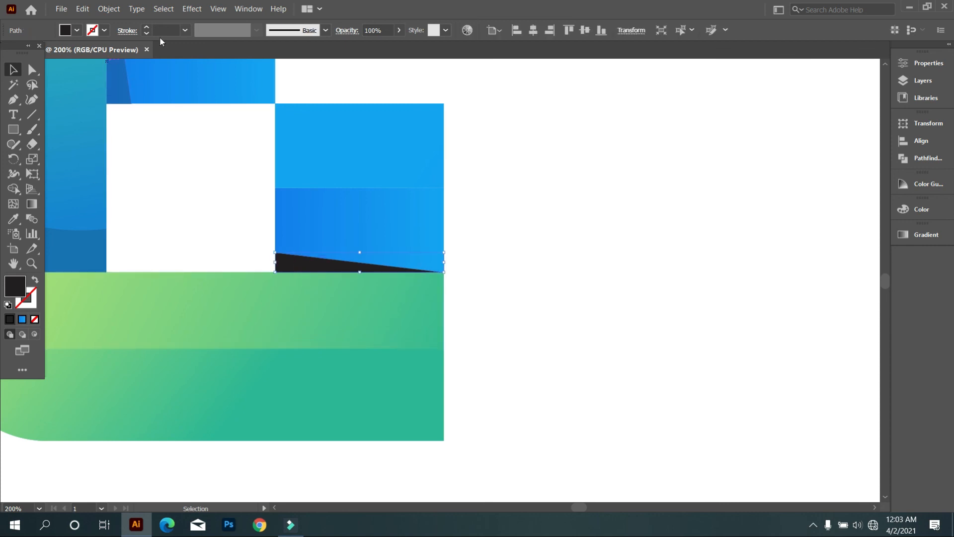
{"action": "left_click", "coordinate": [326, 30]}
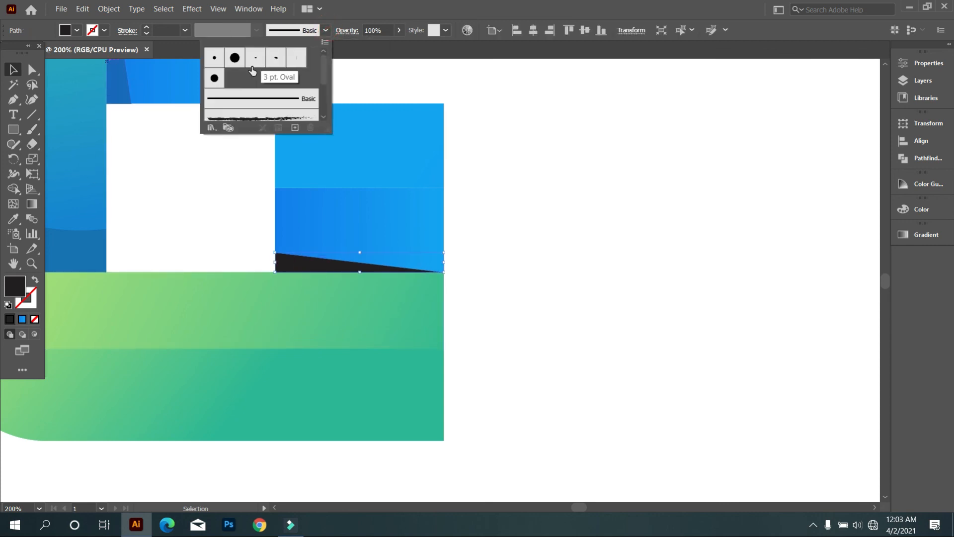
{"action": "left_click", "coordinate": [398, 30]}
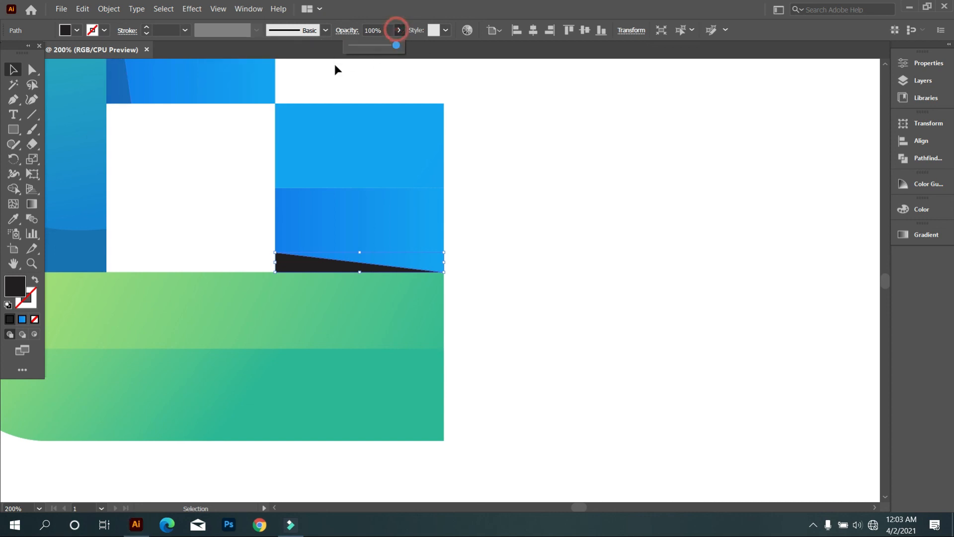
{"action": "left_click", "coordinate": [353, 45]}
{"action": "left_click_drag", "start_coordinate": [354, 46], "coordinate": [374, 45]}
{"action": "left_click", "coordinate": [520, 258]}
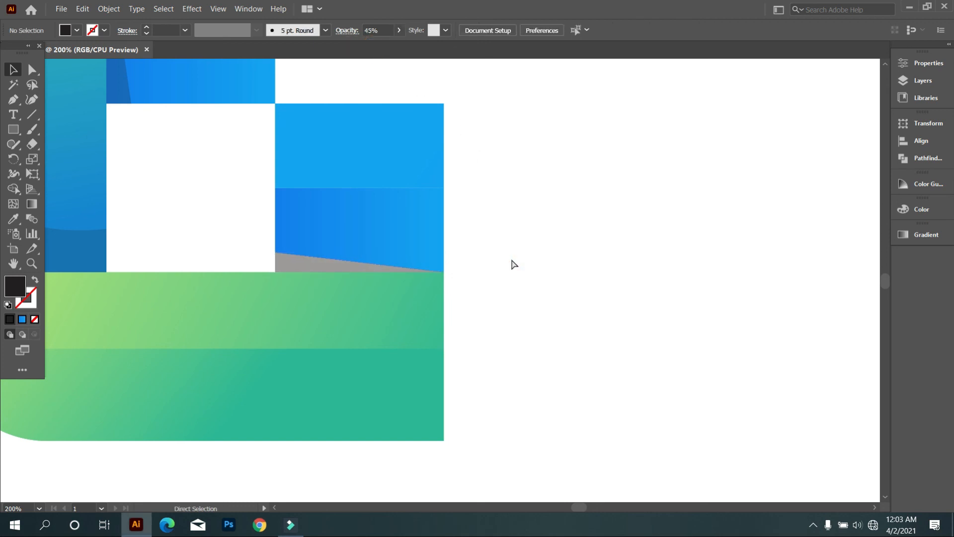
Undo the wedge's opacity change and its trimming, back to the full black shape over the green bar.
{"action": "key", "text": "ctrl+z"}
{"action": "key", "text": "ctrl+z"}
{"action": "key", "text": "ctrl+z"}
{"action": "key", "text": "ctrl+z"}
{"action": "key", "text": "ctrl+z"}
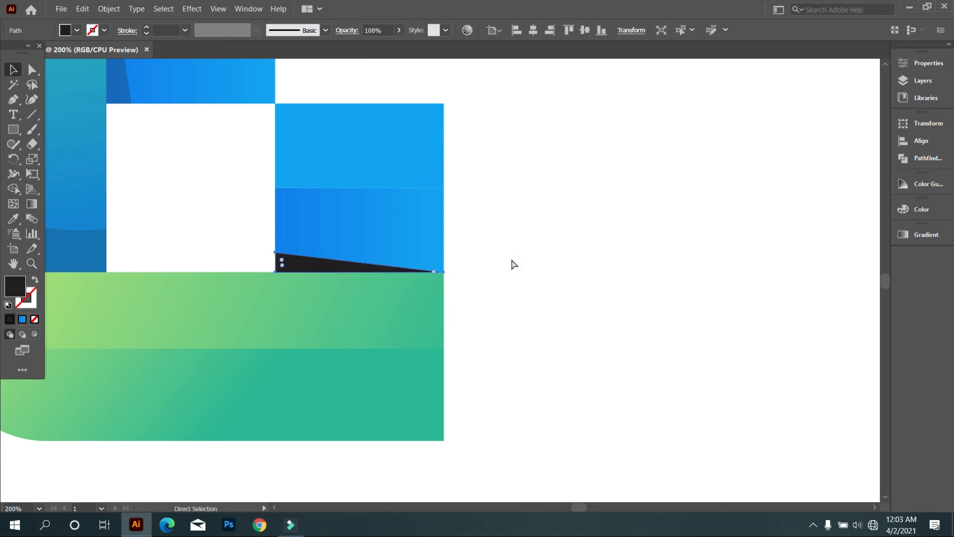
{"action": "key", "text": "ctrl+z"}
{"action": "key", "text": "ctrl+z"}
{"action": "left_click", "coordinate": [515, 264]}
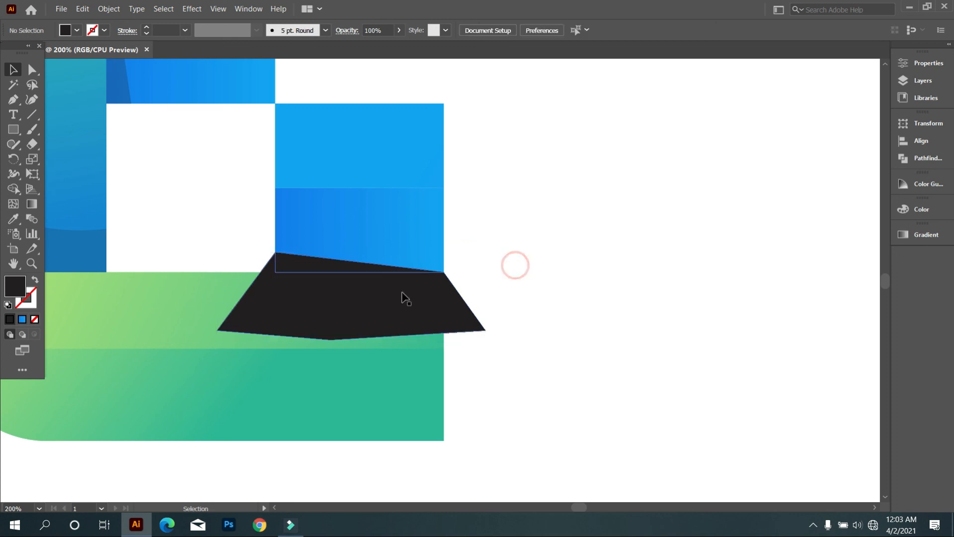
{"action": "left_click_drag", "start_coordinate": [234, 319], "coordinate": [240, 318]}
{"action": "left_click", "coordinate": [230, 206]}
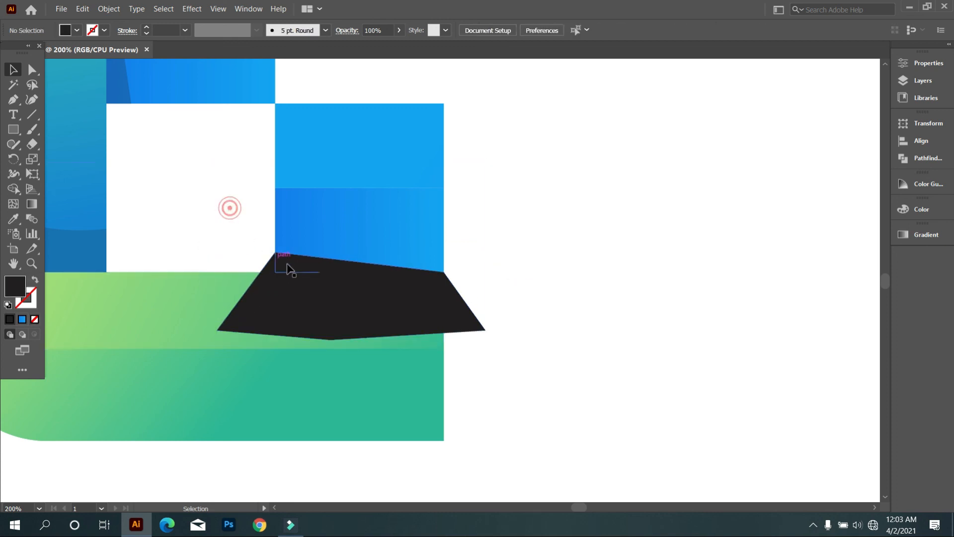
{"action": "left_click", "coordinate": [432, 262]}
{"action": "left_click", "coordinate": [528, 259]}
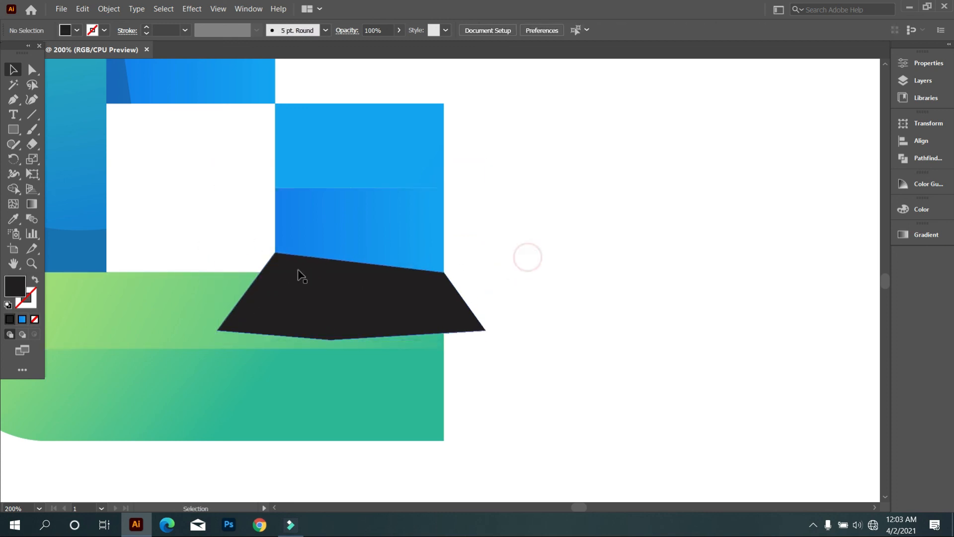
Split the black shape along the upper green strip's top edge with Shape Builder and delete the part covering the green bar.
{"action": "left_click_drag", "start_coordinate": [246, 310], "coordinate": [253, 326]}
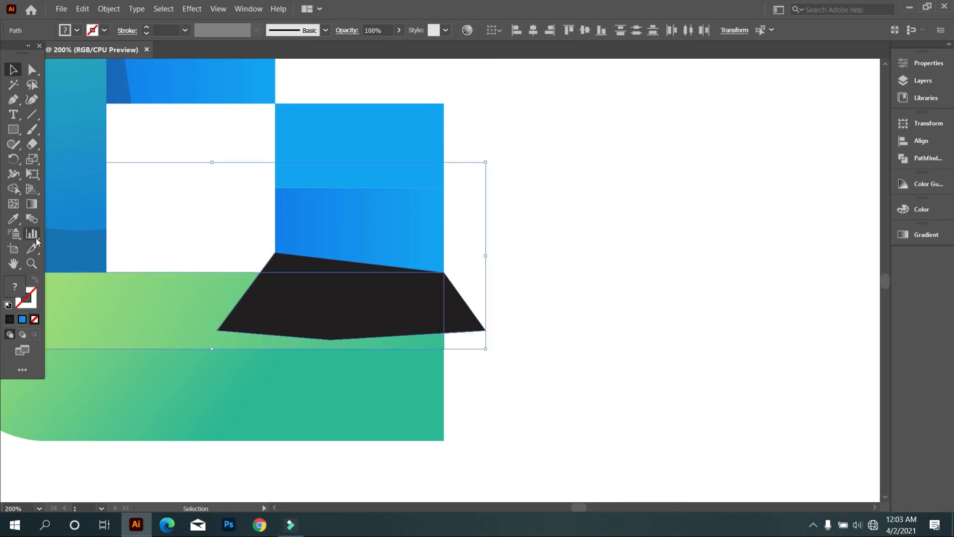
{"action": "left_click", "coordinate": [13, 189]}
{"action": "left_click", "coordinate": [309, 264]}
{"action": "left_click", "coordinate": [13, 70]}
{"action": "left_click", "coordinate": [153, 176]}
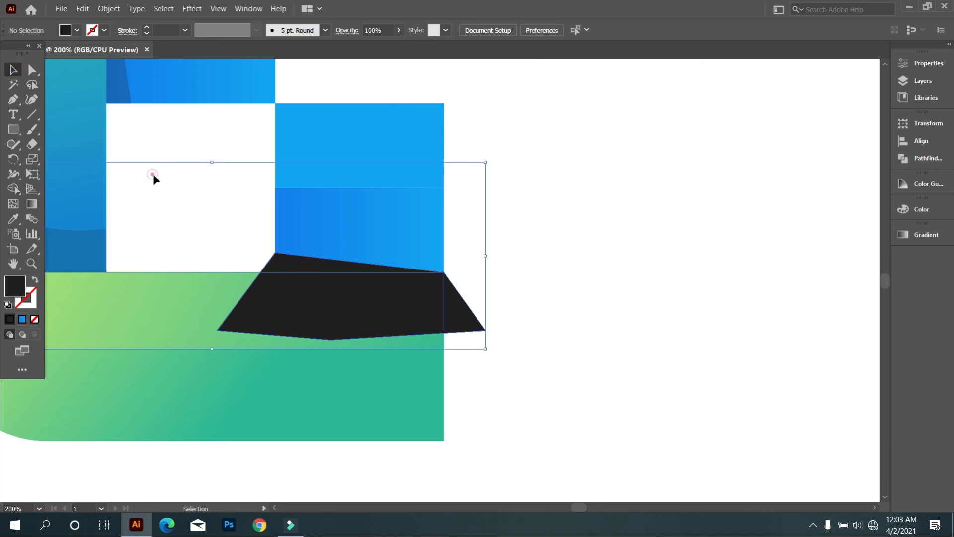
{"action": "left_click", "coordinate": [256, 305]}
{"action": "key", "text": "Delete"}
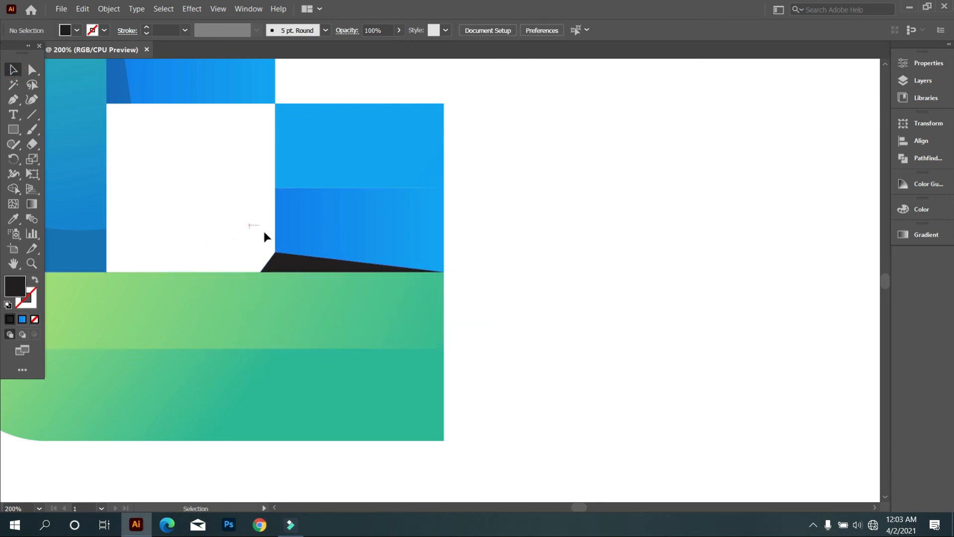
Trim off the black wedge's corner that sticks out beyond the lower blue square's inner edge using Shape Builder.
{"action": "left_click", "coordinate": [273, 262]}
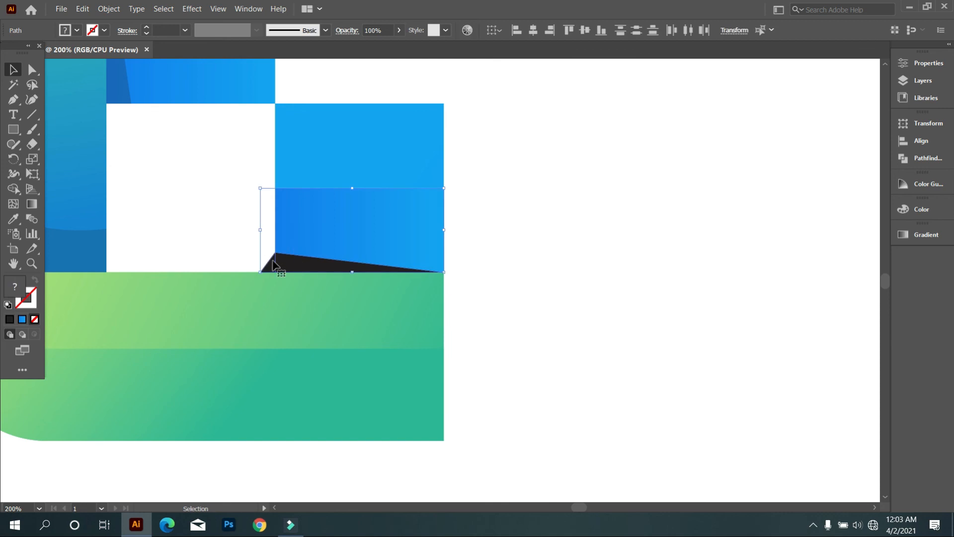
{"action": "left_click", "coordinate": [10, 190]}
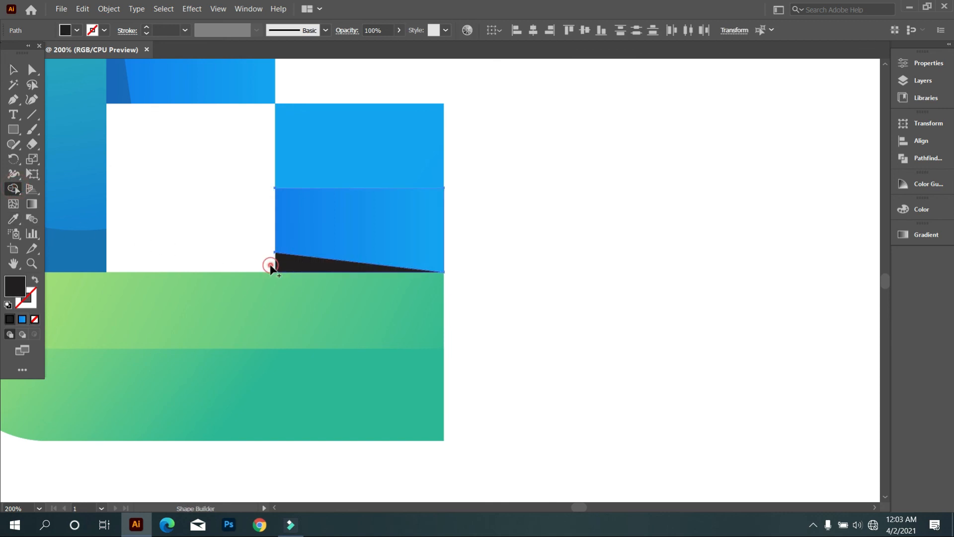
{"action": "left_click", "coordinate": [13, 70]}
{"action": "left_click", "coordinate": [136, 182]}
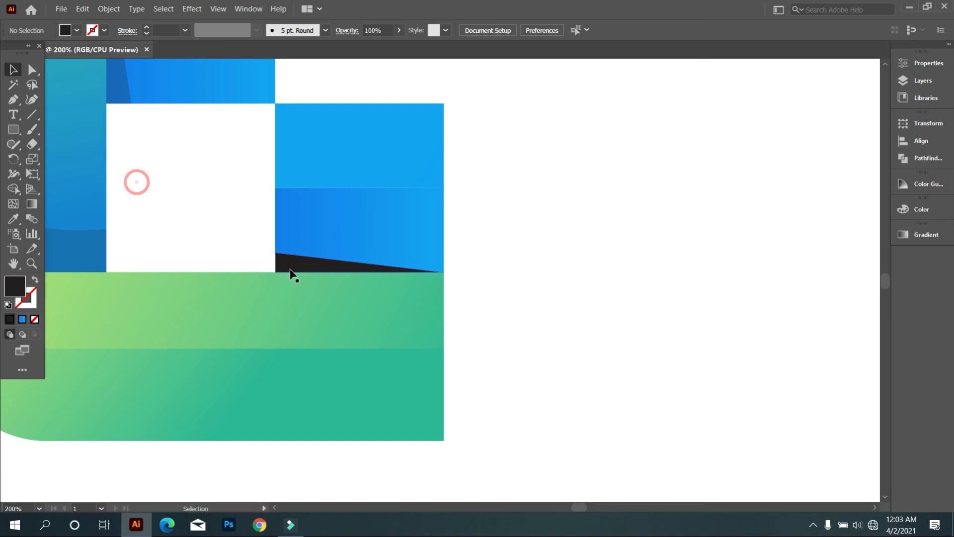
Set the opacity of the black wedge at the base of the lower blue square to 20%.
{"action": "left_click", "coordinate": [291, 268]}
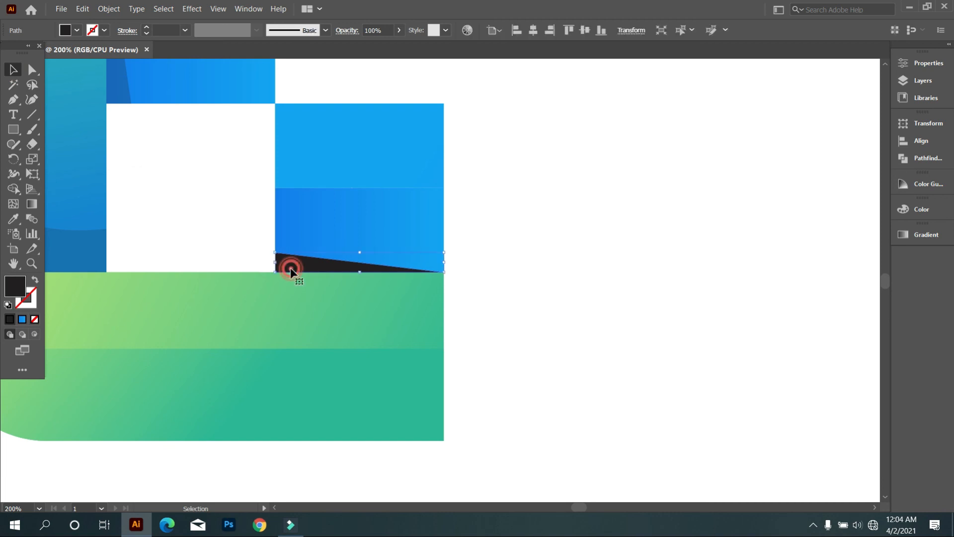
{"action": "left_click", "coordinate": [400, 30]}
{"action": "left_click", "coordinate": [359, 46]}
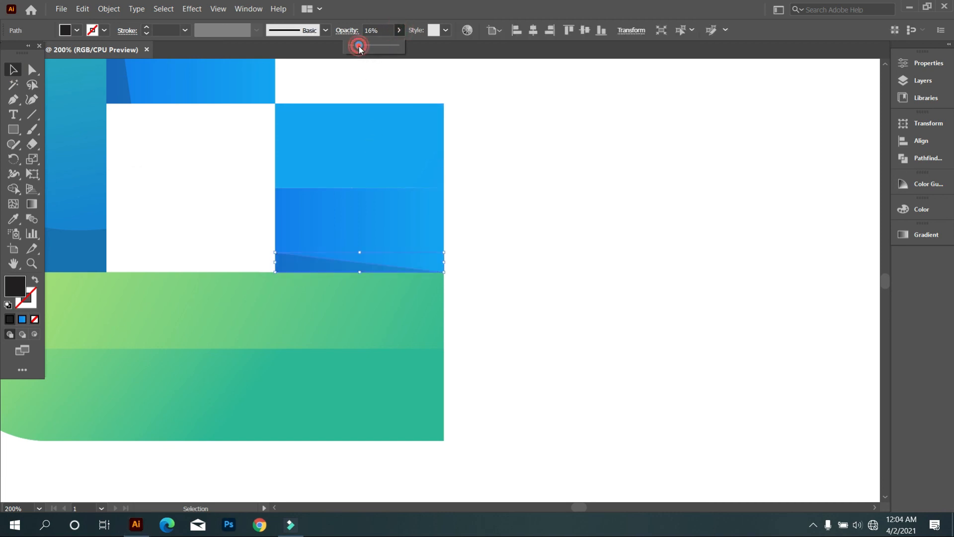
{"action": "left_click", "coordinate": [511, 222]}
Rotate the whole logo 45° clockwise into a diamond orientation, with its rounded green corner pointing left.
{"action": "key", "text": "ctrl+minus"}
{"action": "key", "text": "ctrl+minus"}
{"action": "key", "text": "ctrl+minus"}
{"action": "scroll", "coordinate": [497, 359], "scroll_direction": "down", "scroll_amount": 1}
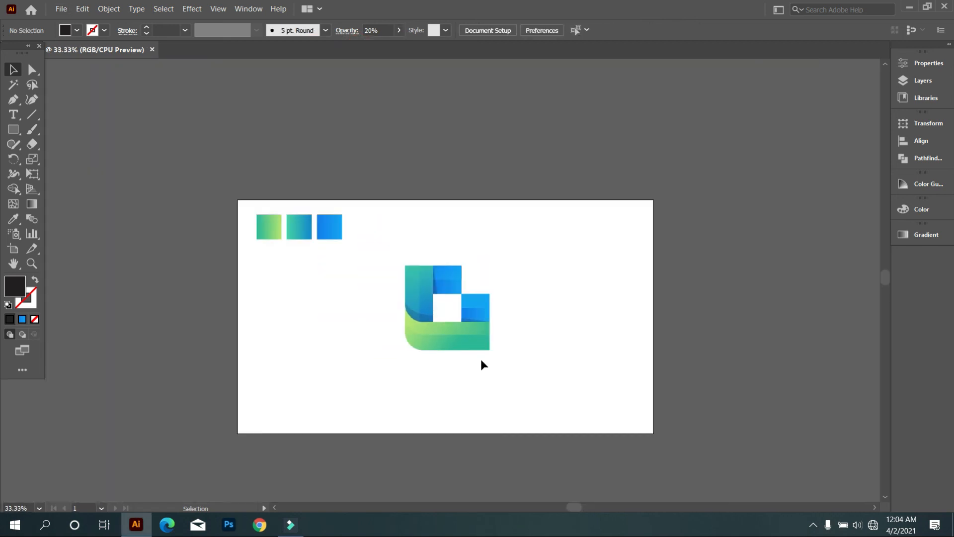
{"action": "scroll", "coordinate": [472, 370], "scroll_direction": "up", "scroll_amount": 1}
{"action": "scroll", "coordinate": [517, 351], "scroll_direction": "up", "scroll_amount": 1}
{"action": "scroll", "coordinate": [536, 350], "scroll_direction": "up", "scroll_amount": 1}
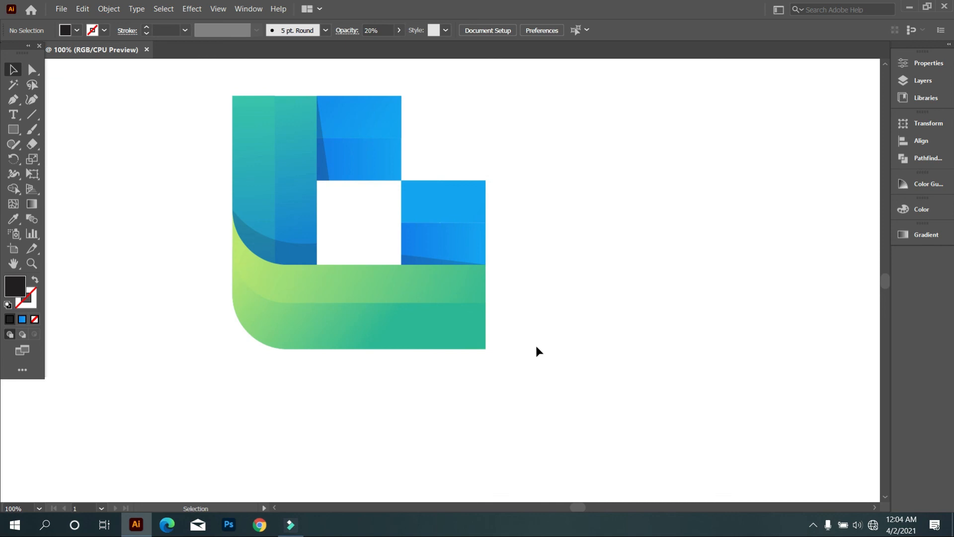
{"action": "scroll", "coordinate": [571, 327], "scroll_direction": "down", "scroll_amount": 1}
{"action": "left_click_drag", "start_coordinate": [315, 132], "coordinate": [526, 405]}
{"action": "left_click_drag", "start_coordinate": [526, 177], "coordinate": [607, 305]}
{"action": "left_click", "coordinate": [586, 379]}
{"action": "scroll", "coordinate": [495, 404], "scroll_direction": "down", "scroll_amount": 1}
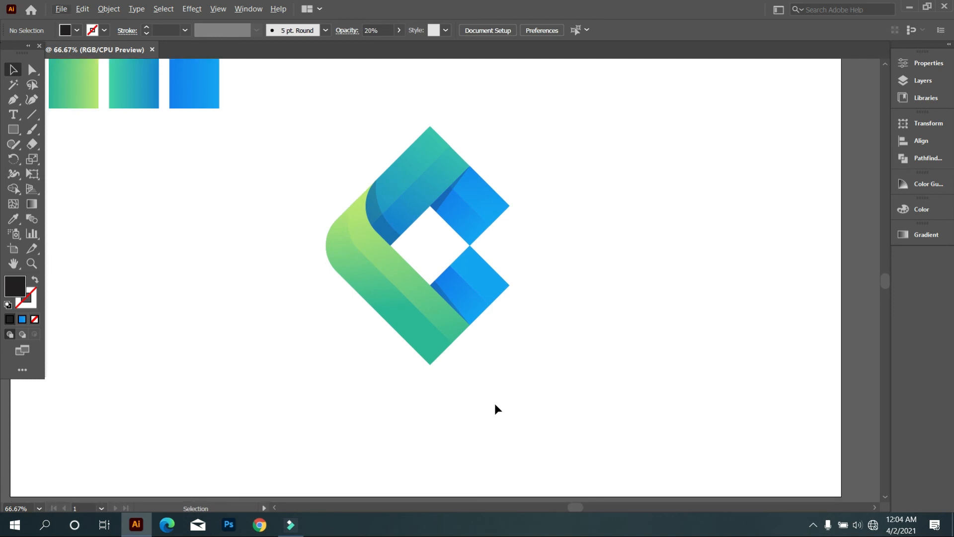
{"action": "scroll", "coordinate": [495, 404], "scroll_direction": "down", "scroll_amount": 1}
{"action": "scroll", "coordinate": [495, 404], "scroll_direction": "up", "scroll_amount": 1}
{"action": "scroll", "coordinate": [495, 403], "scroll_direction": "up", "scroll_amount": 1}
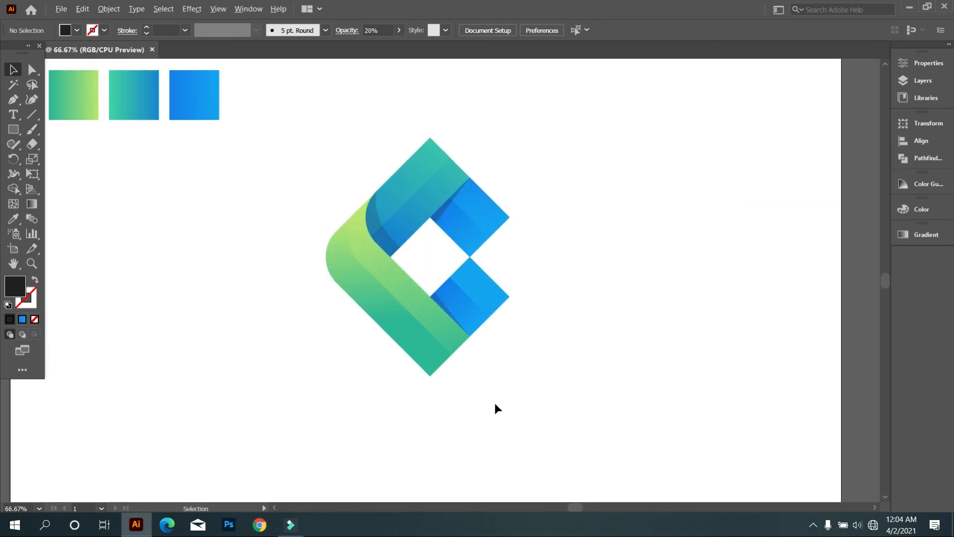